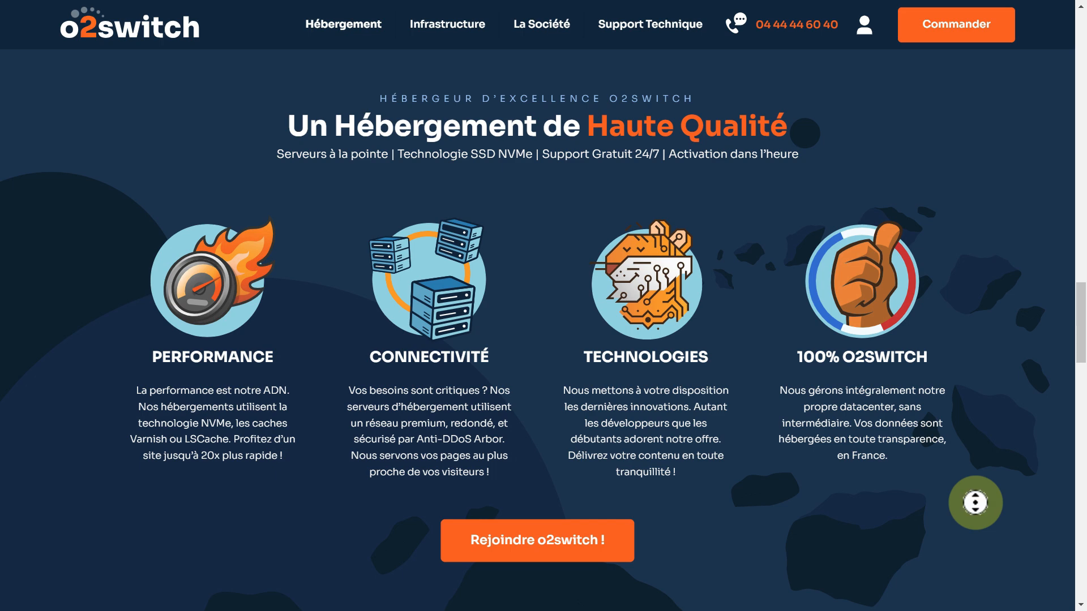
Scroll past the 30-day refund guarantee to the Offre Unique vs Offre Scale'UP comparison.
scroll(975, 502, down, 2)
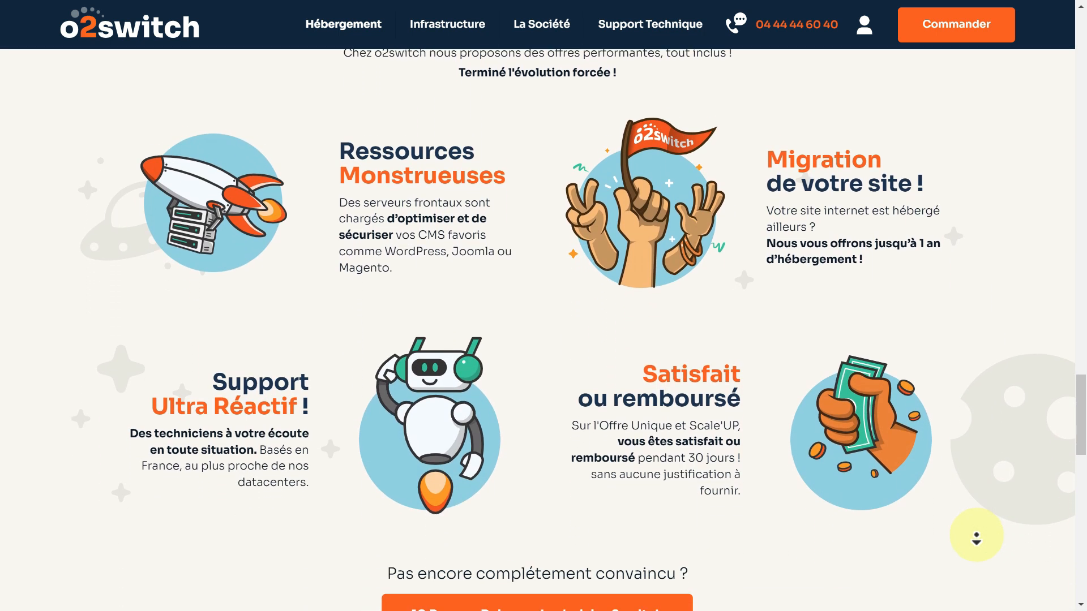
middle_click(976, 539)
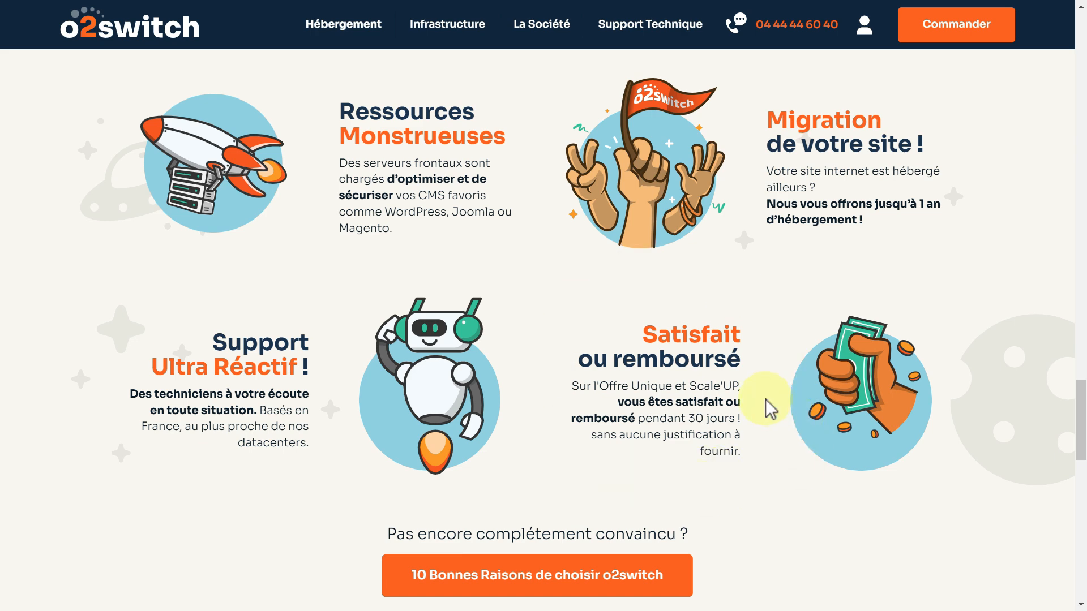
drag(743, 451, 637, 418)
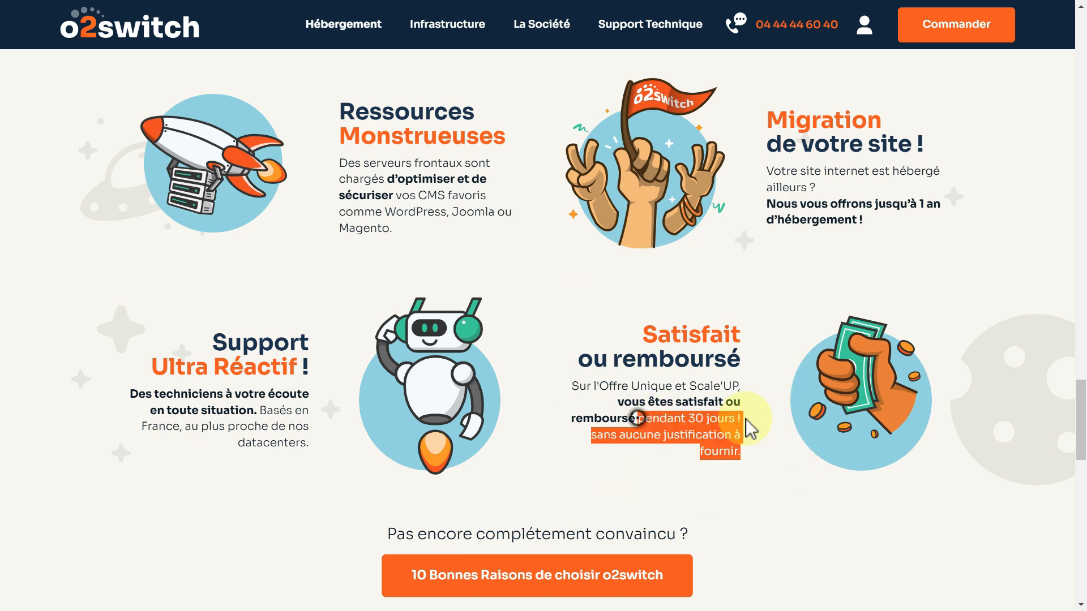
click(799, 490)
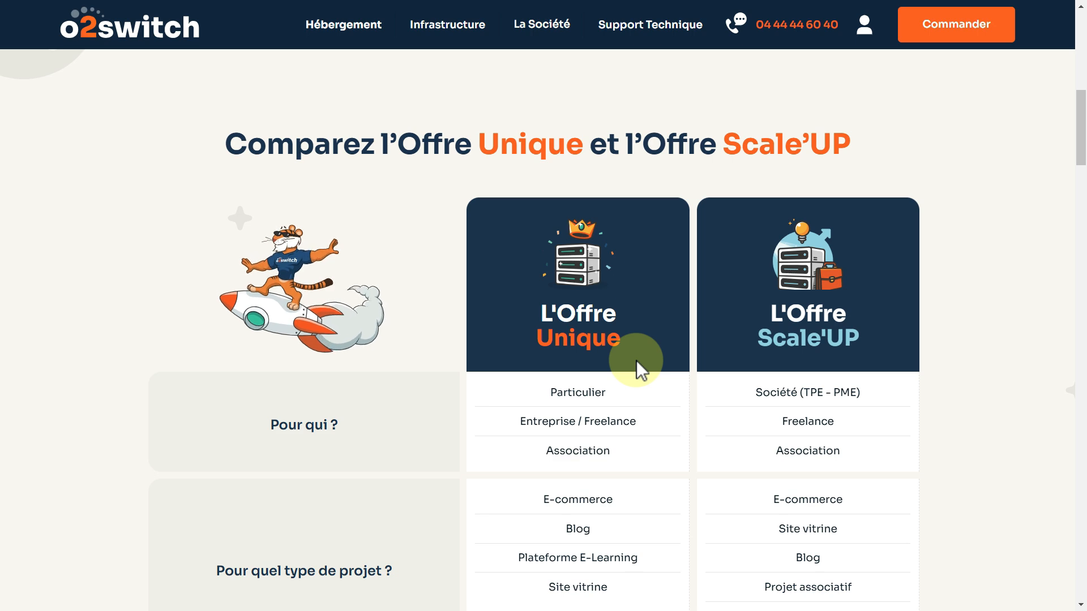
scroll(636, 360, down, 7)
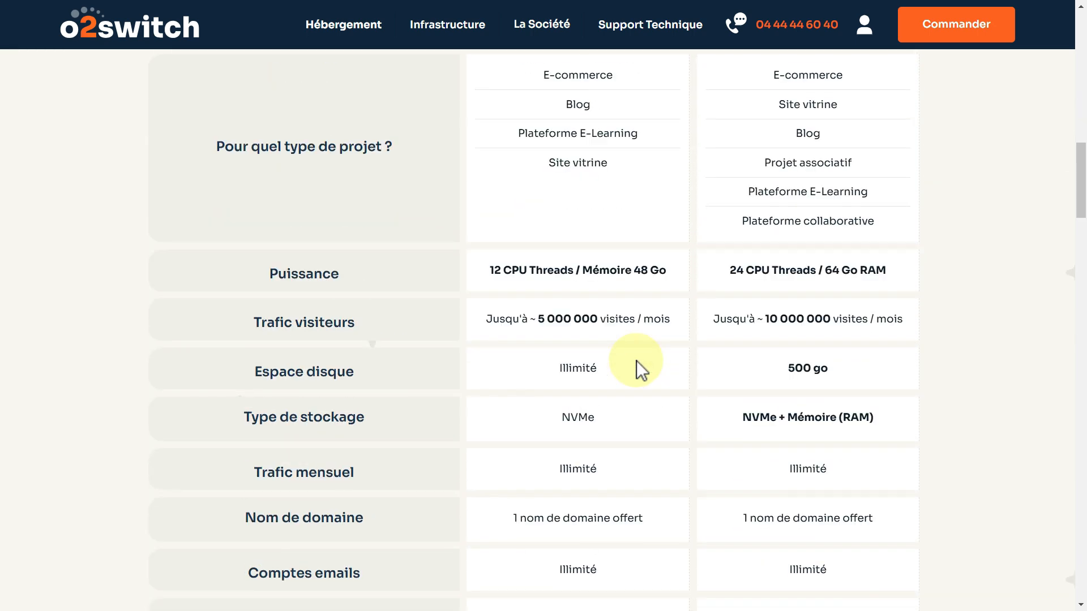
scroll(636, 361, down, 1)
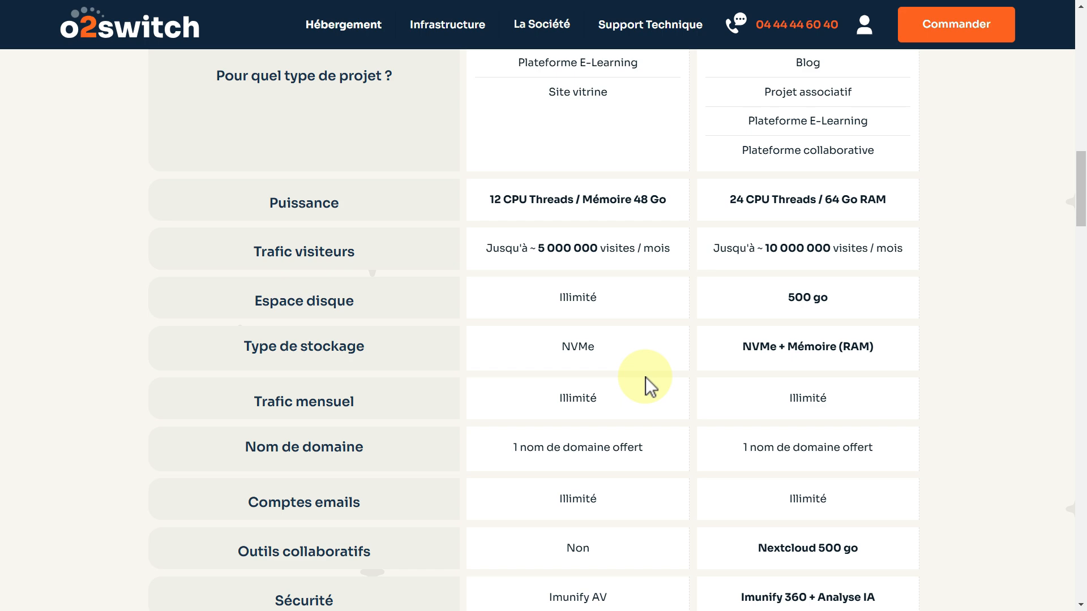
scroll(645, 377, up, 5)
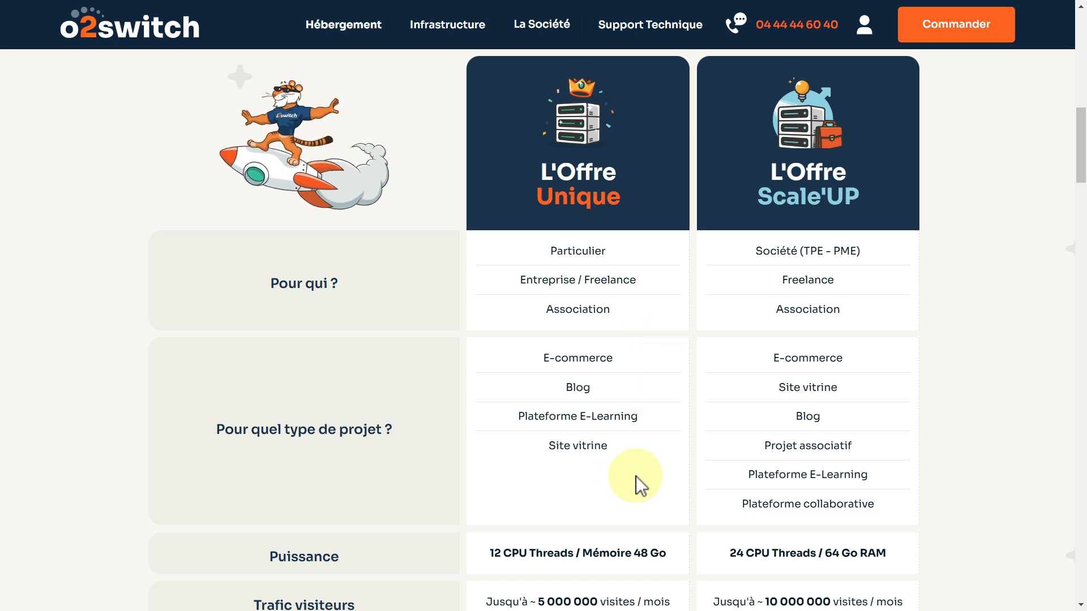
scroll(636, 476, down, 3)
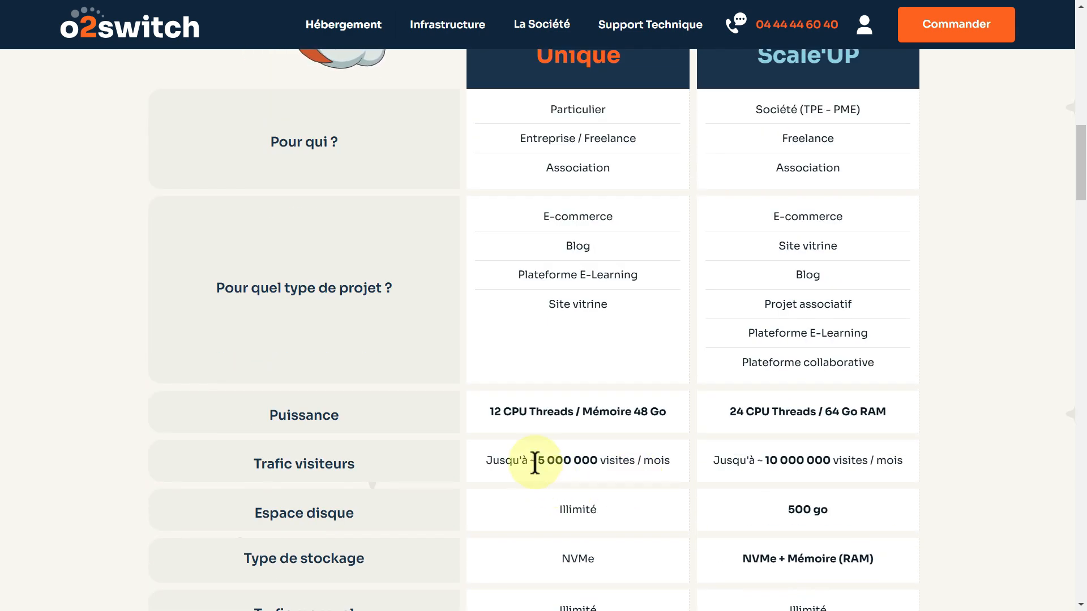
drag(535, 461, 674, 470)
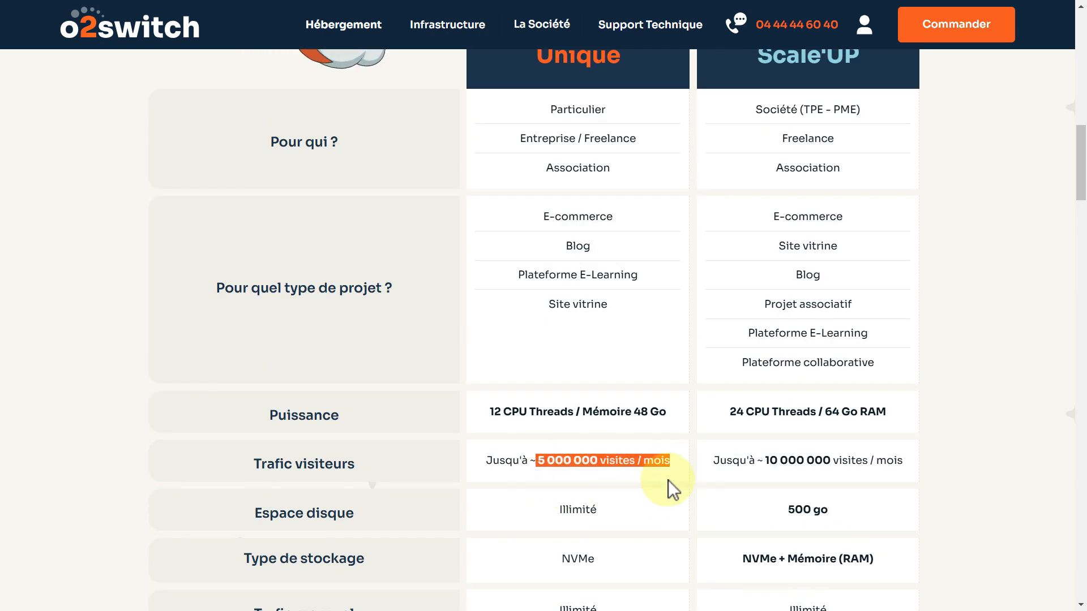
click(672, 478)
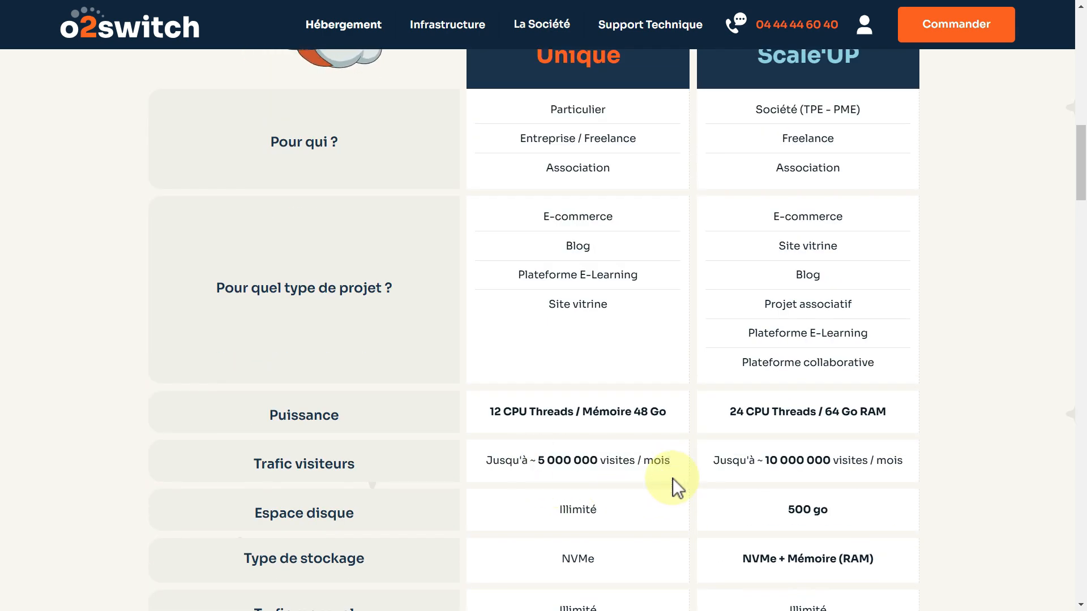
scroll(672, 477, down, 5)
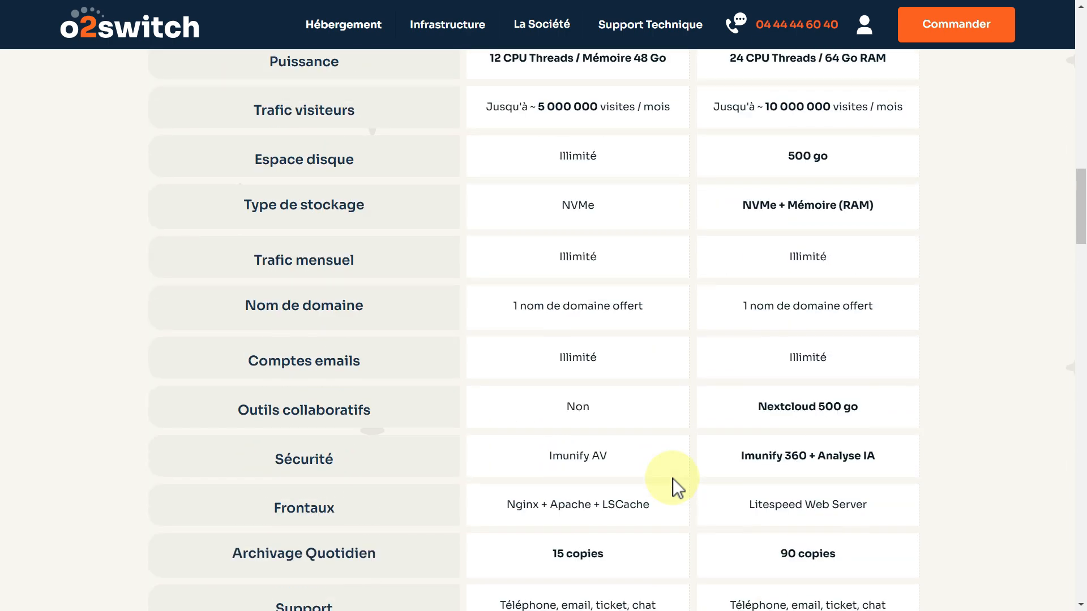
scroll(672, 478, down, 3)
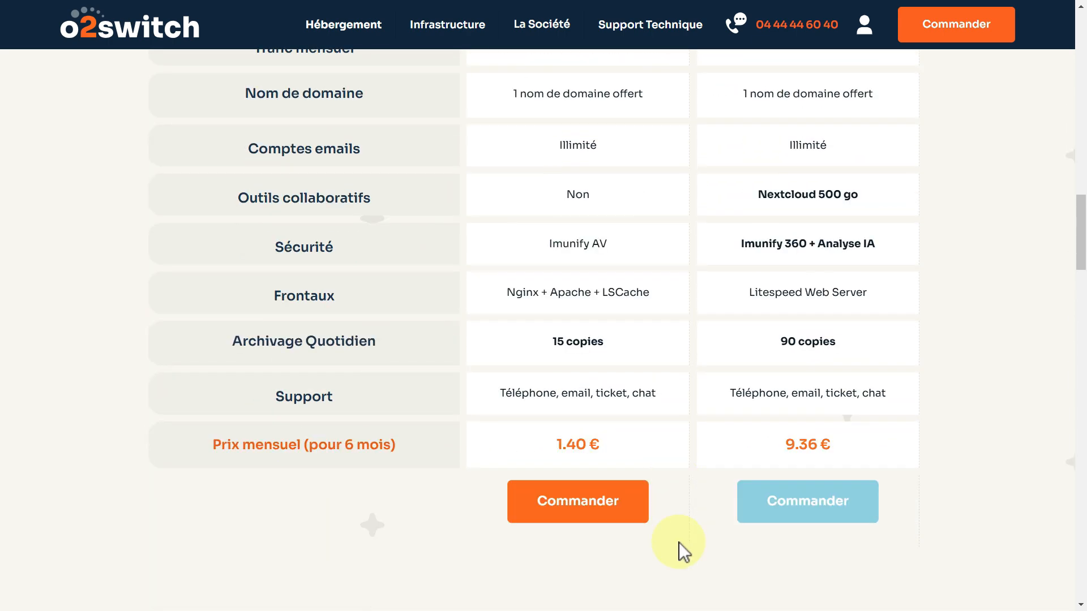
drag(214, 444, 397, 451)
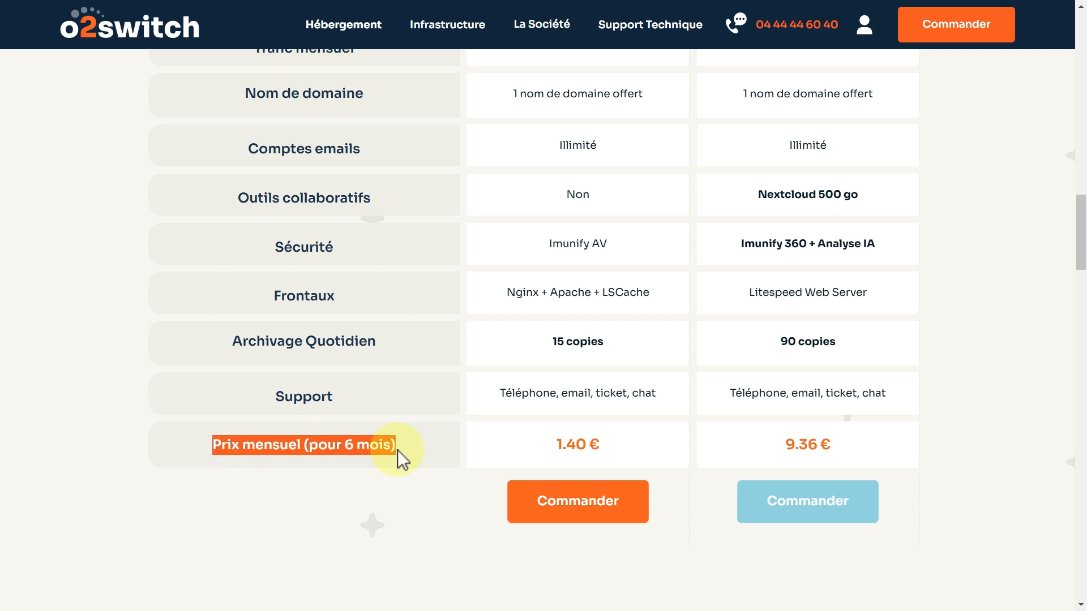
click(596, 455)
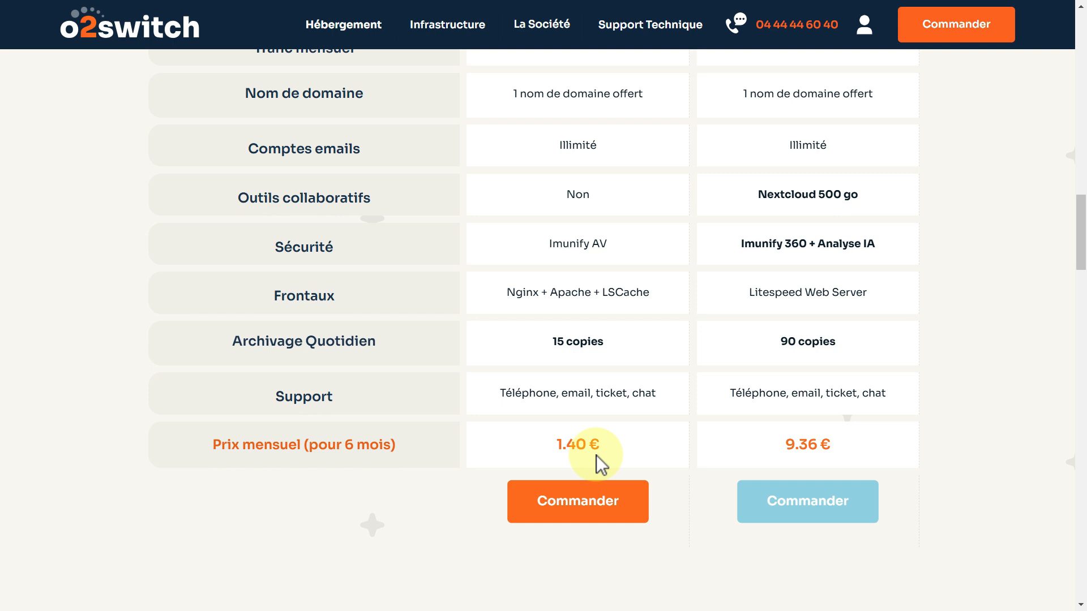
scroll(740, 449, up, 10)
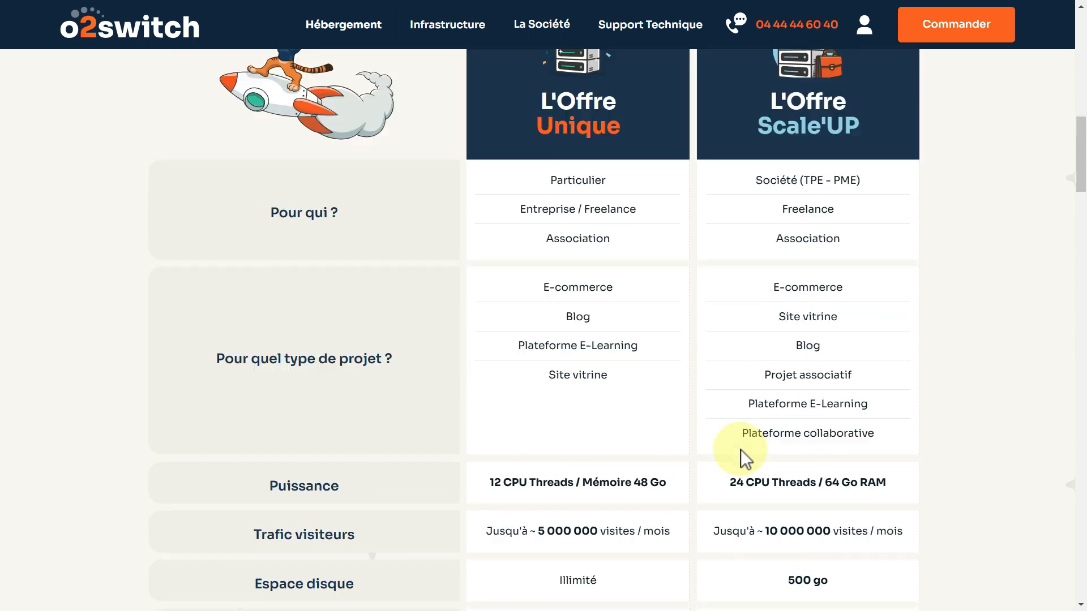
scroll(736, 450, up, 7)
scroll(738, 453, down, 4)
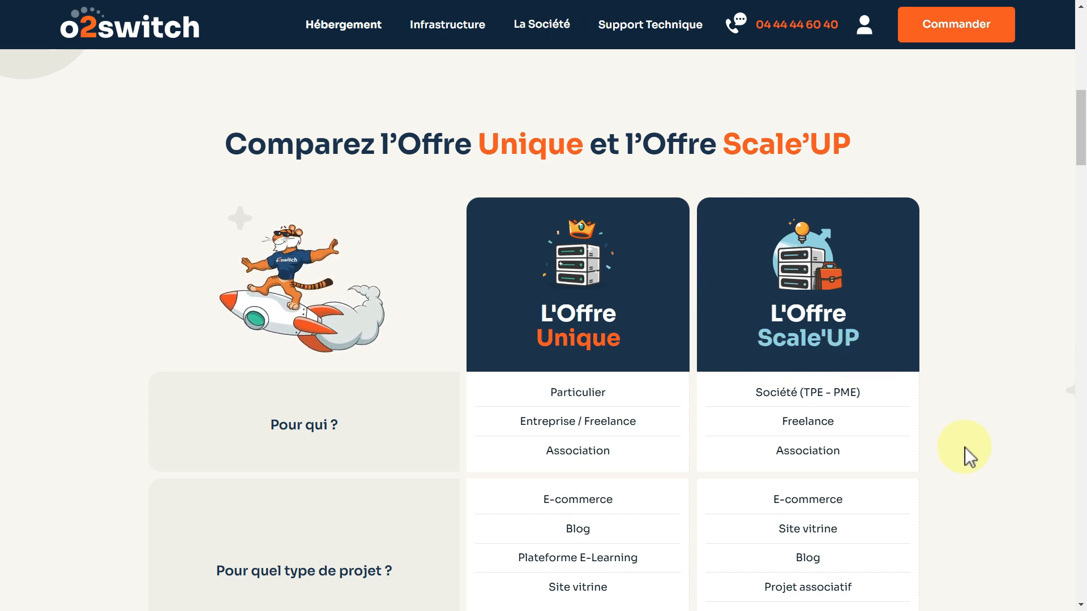
Scroll down the comparison and highlight Scale'UP's 10 000 000 visites / mois figure.
scroll(965, 447, down, 2)
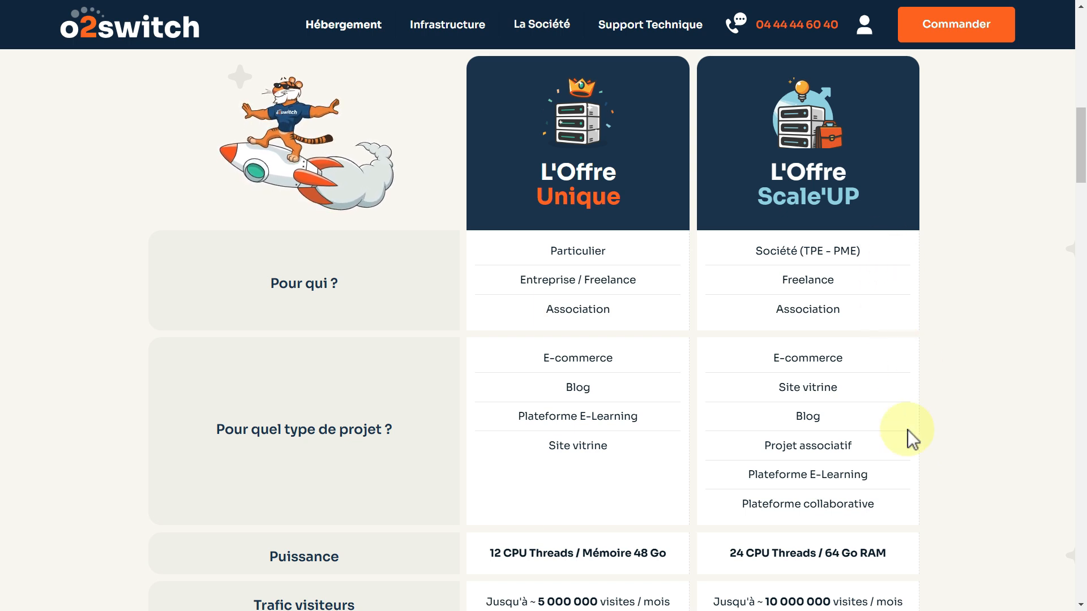
scroll(908, 429, down, 1)
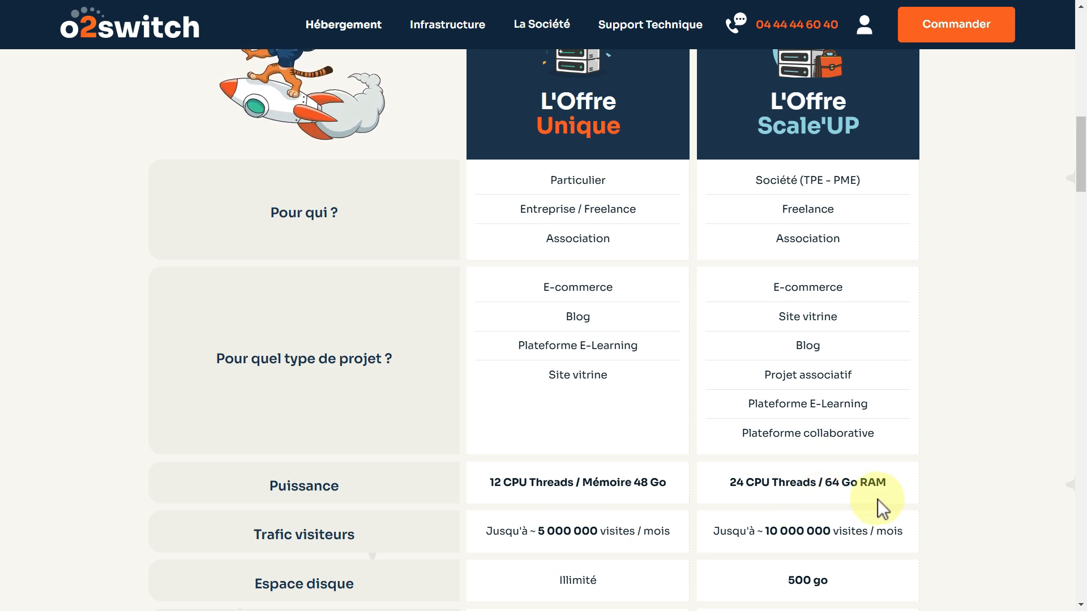
scroll(877, 499, down, 2)
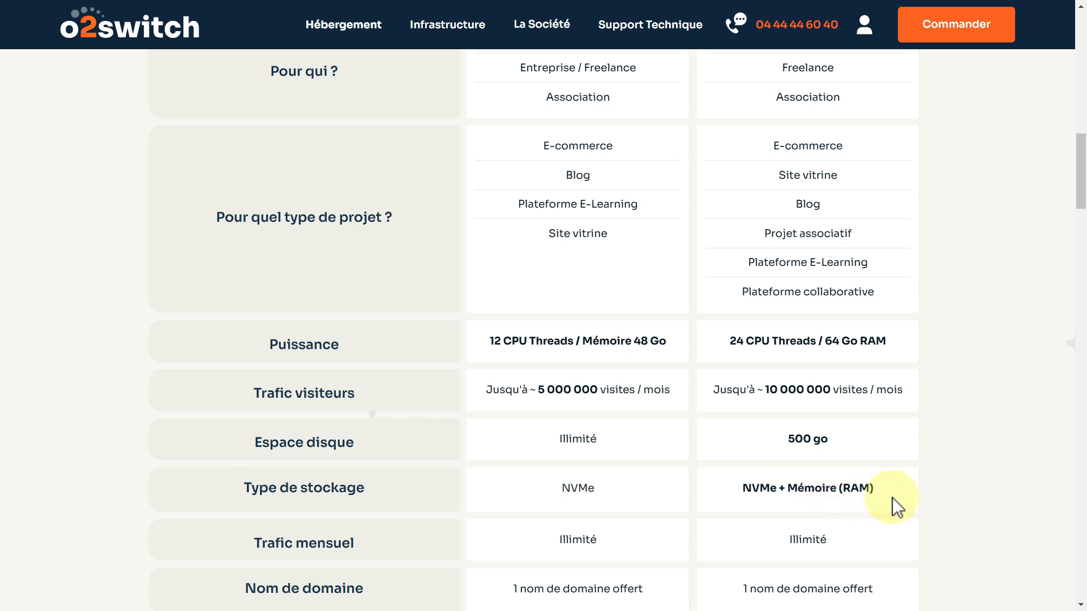
drag(764, 389, 917, 403)
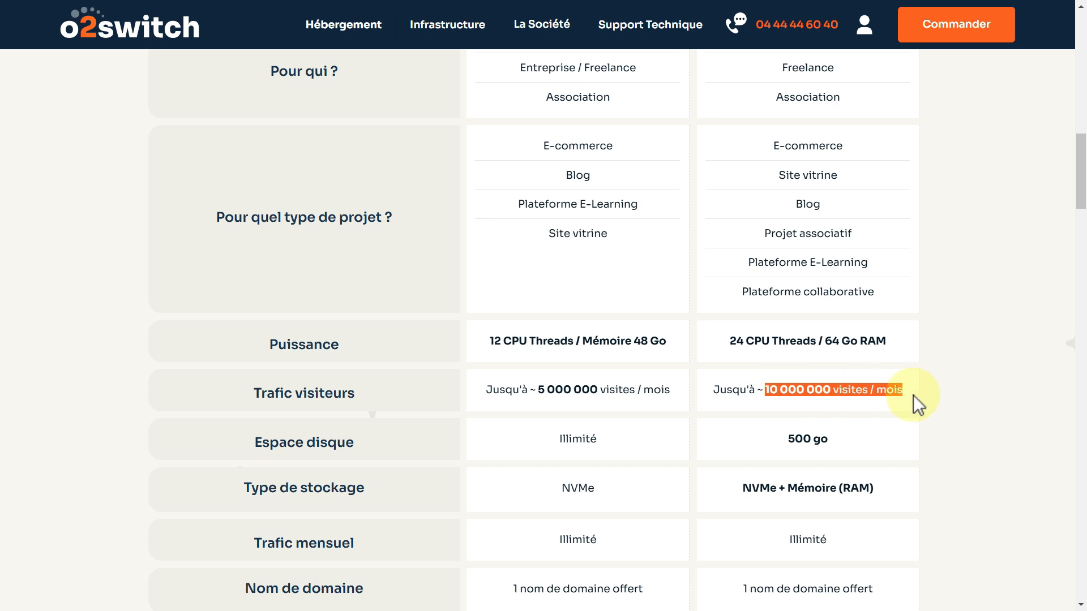
click(777, 409)
drag(765, 390, 907, 395)
click(892, 444)
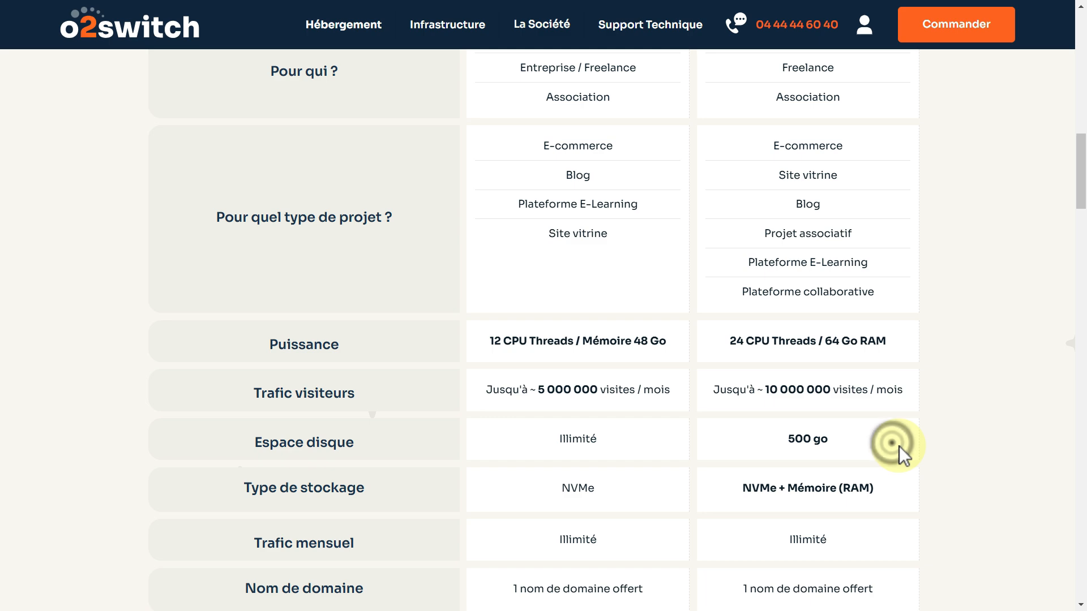
Scroll to the Prix mensuel row and highlight the 9.36 € Scale'UP price.
scroll(899, 446, up, 4)
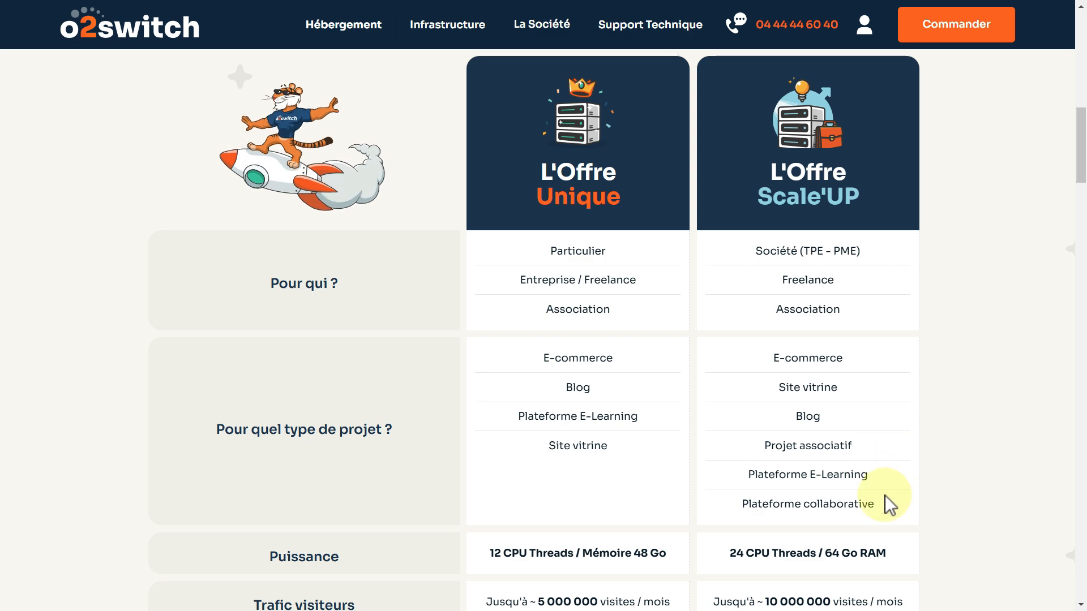
scroll(862, 507, down, 5)
scroll(863, 509, down, 4)
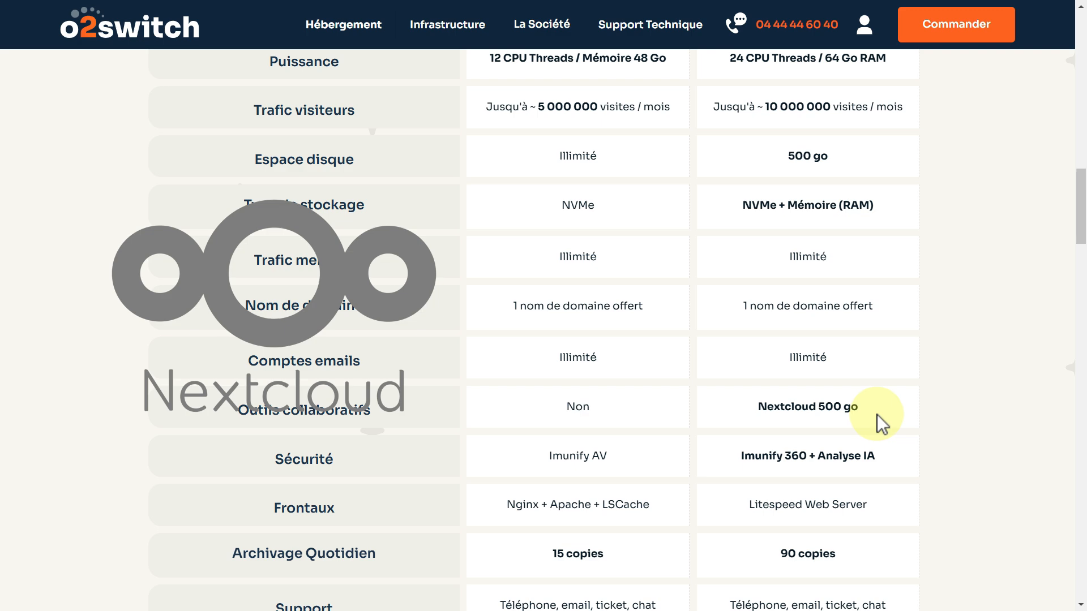
scroll(877, 415, down, 5)
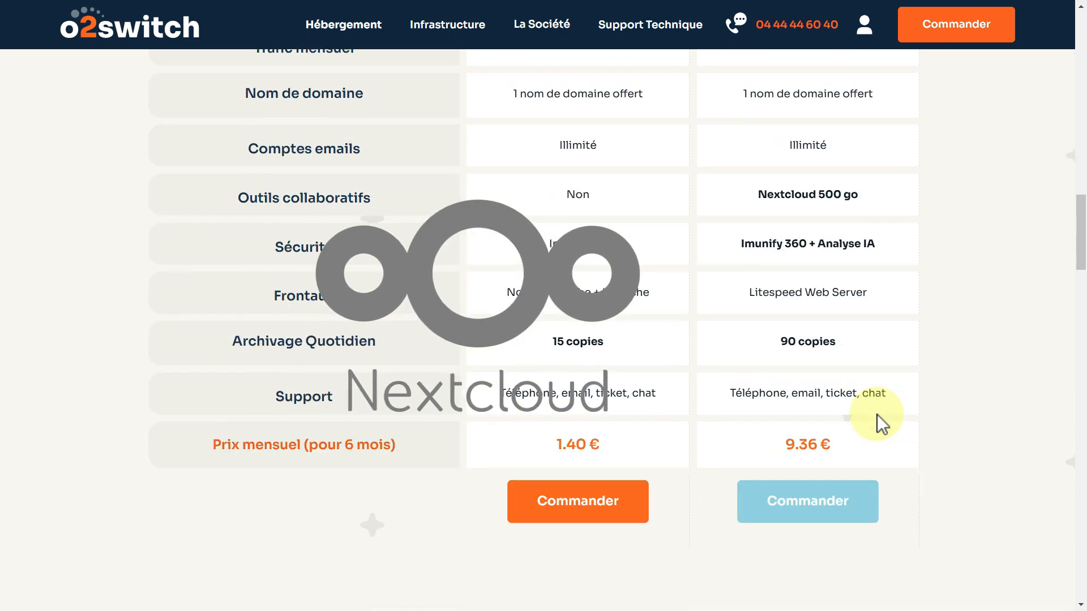
double_click(776, 372)
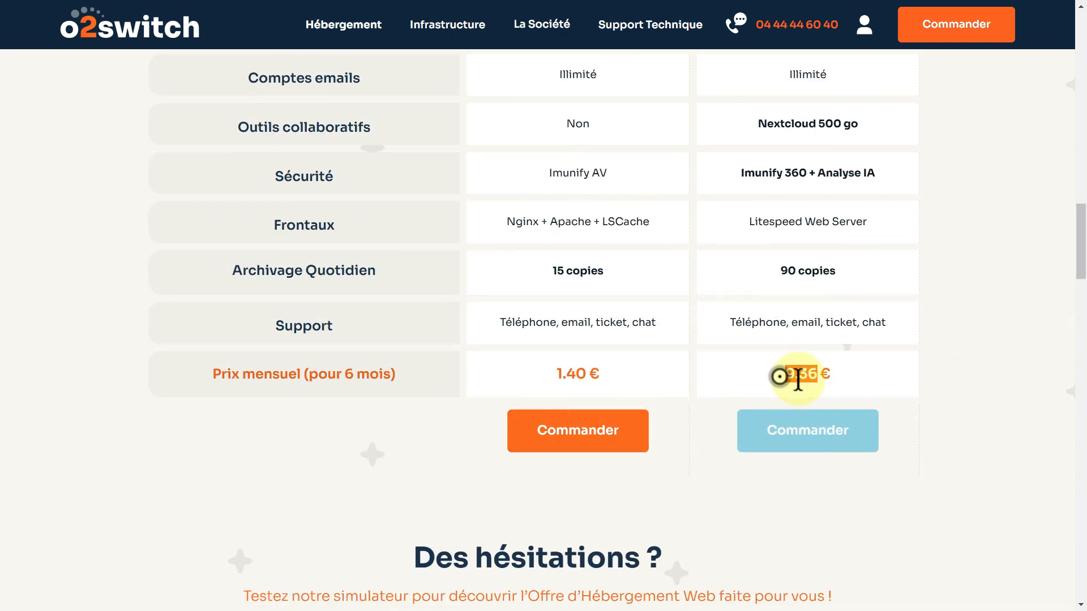
Open the Scale'UP order page, then load alpa14.com/o2switch from Chrome's address bar.
click(824, 431)
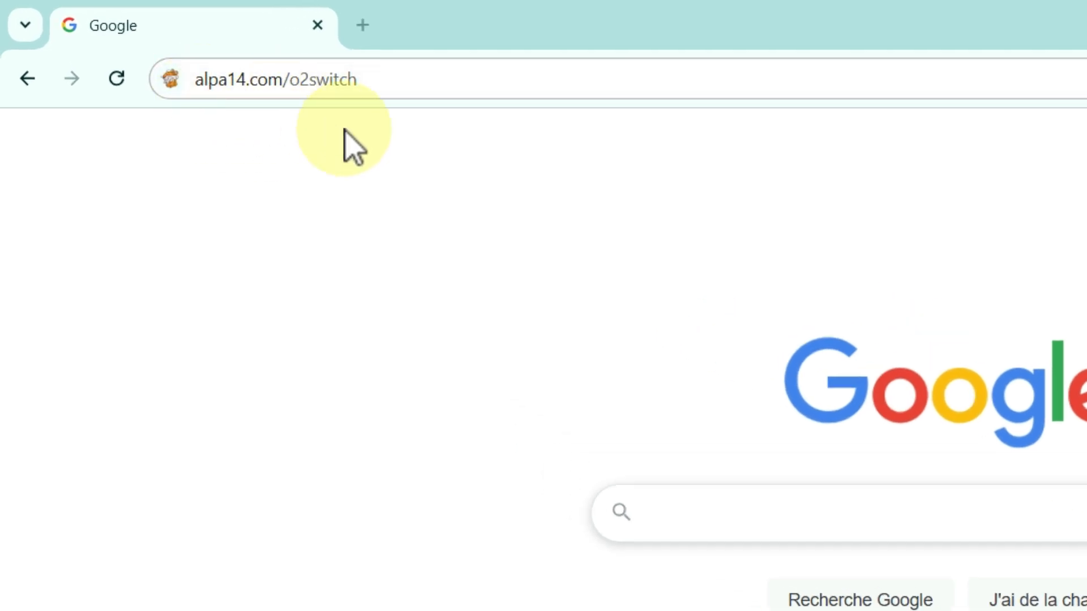
click(386, 77)
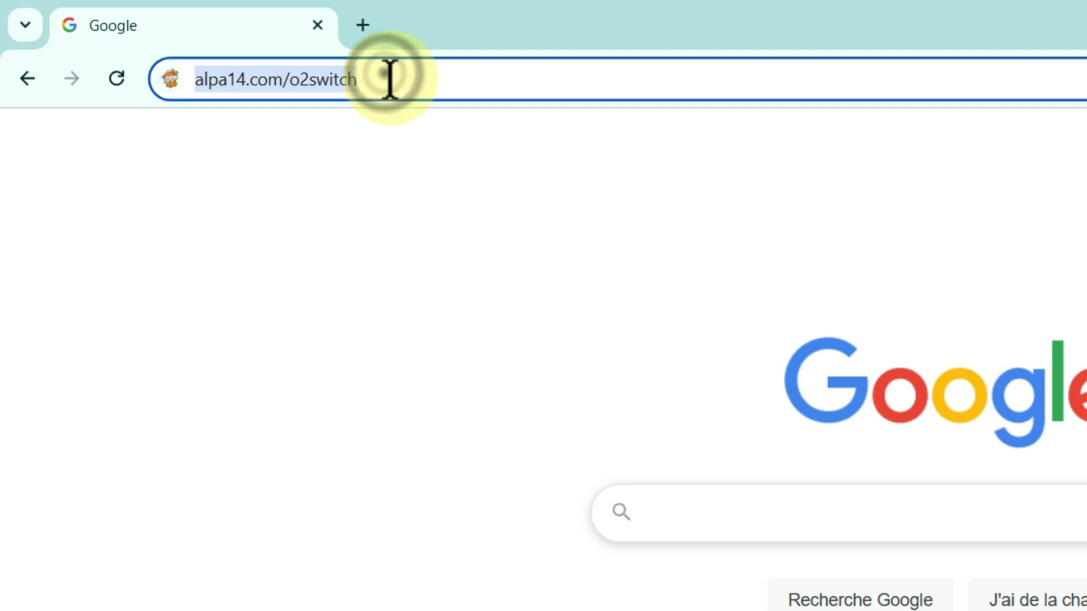
key(Return)
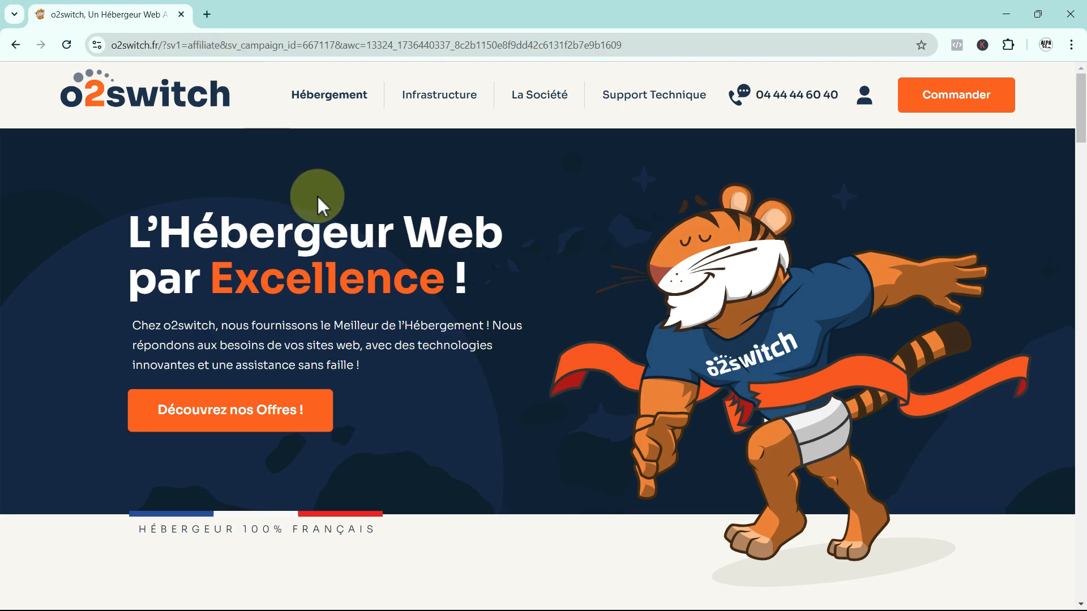
Open L'Offre Unique from the Hébergement menu and start its order.
mouse_move(332, 95)
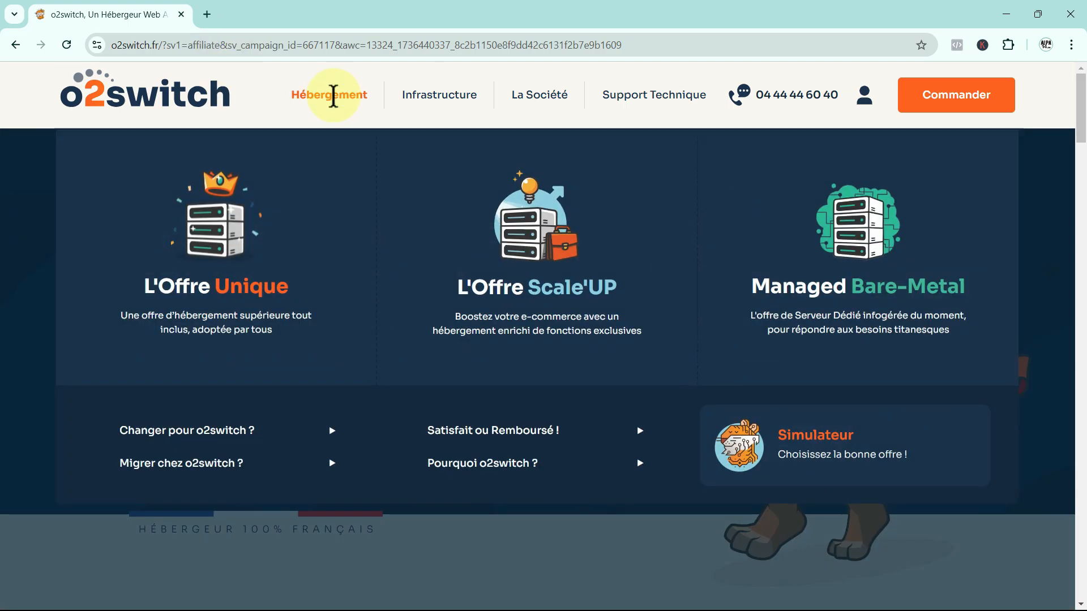
click(212, 282)
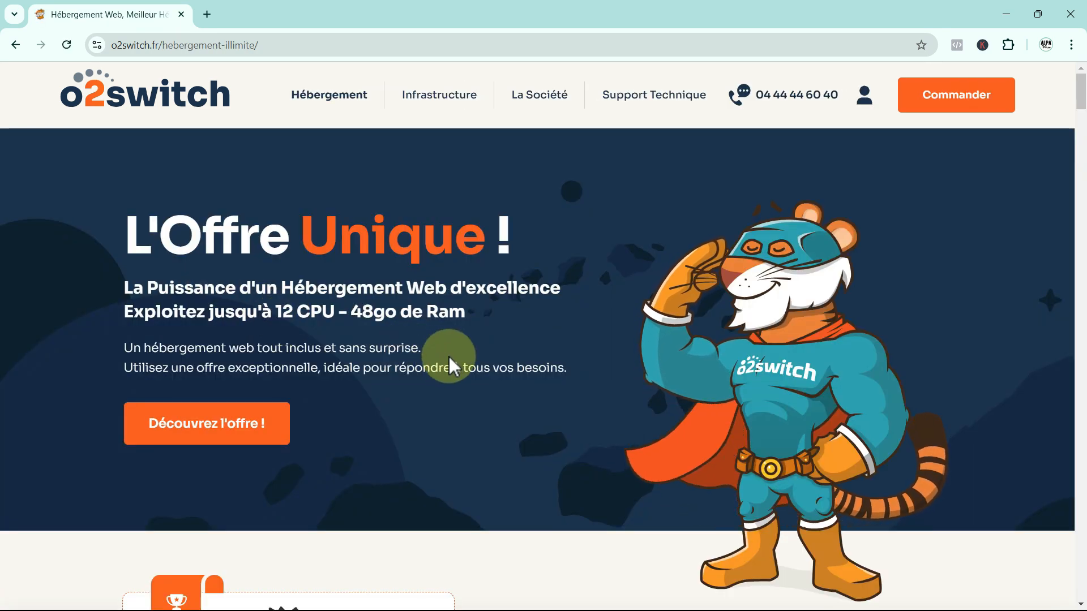
click(952, 102)
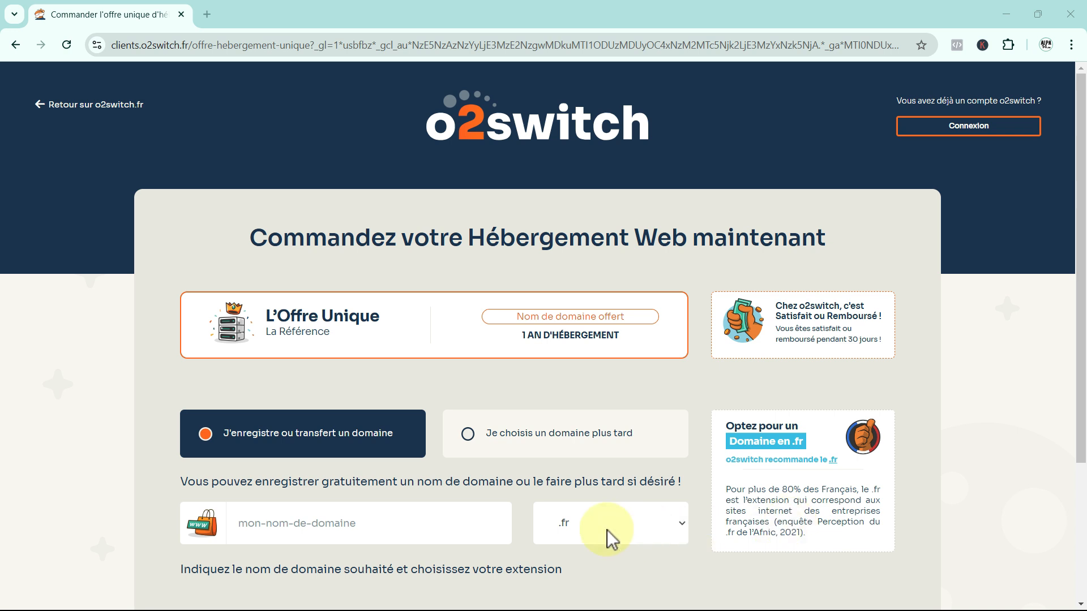
Enter domain alpa14-tuto with the .fr extension and continue the order.
click(679, 524)
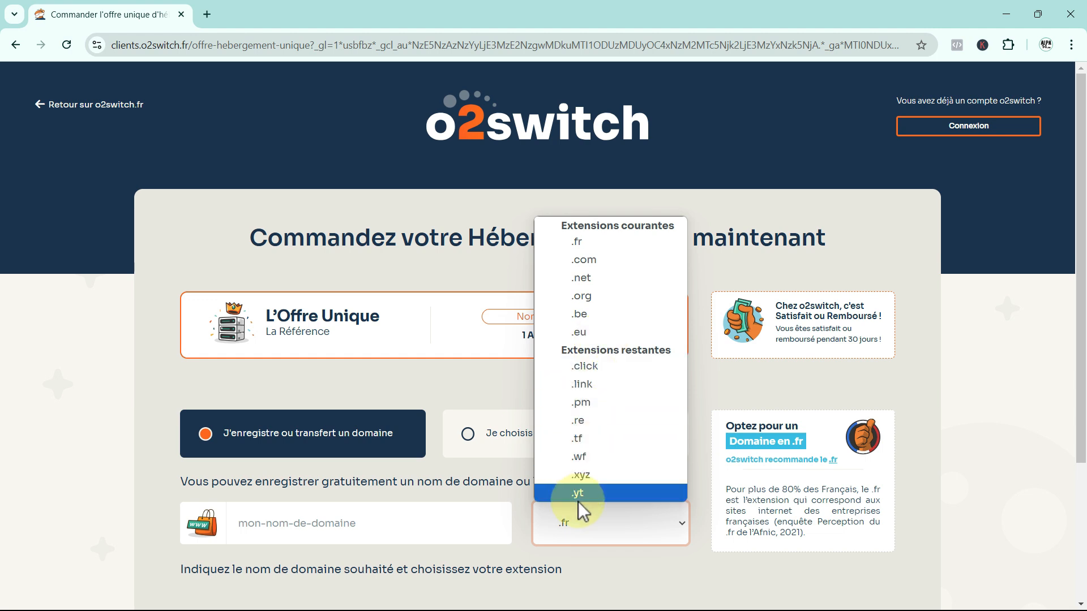
click(596, 246)
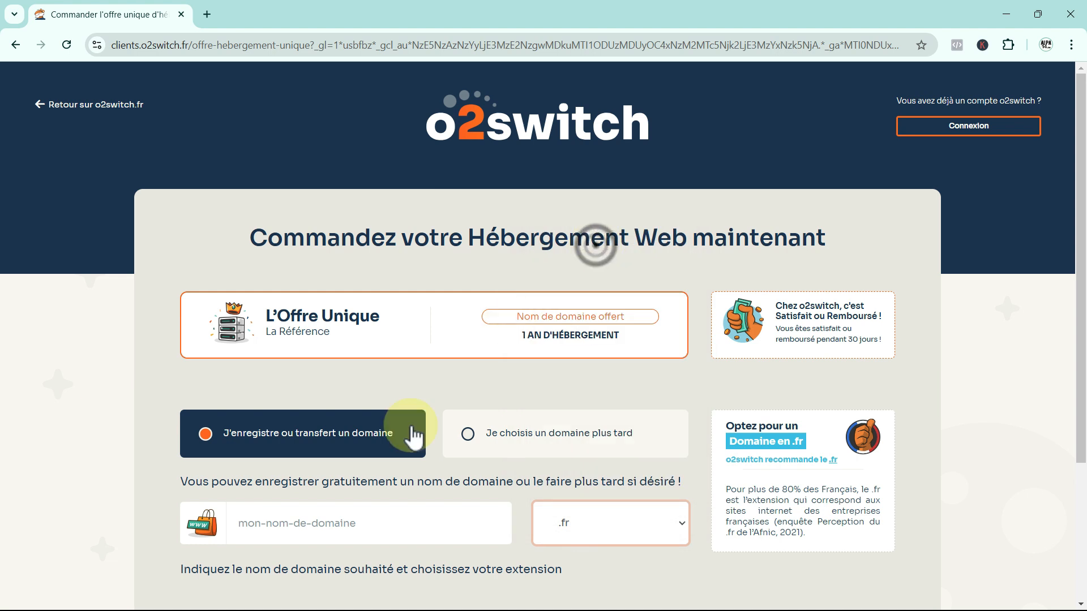
click(263, 532)
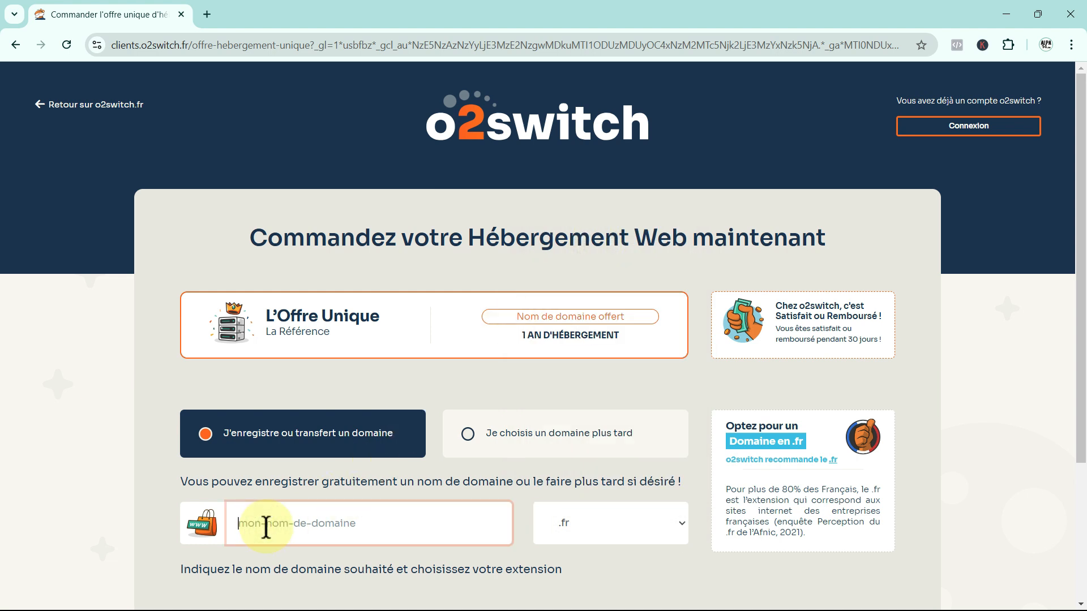
text(alpa14-)
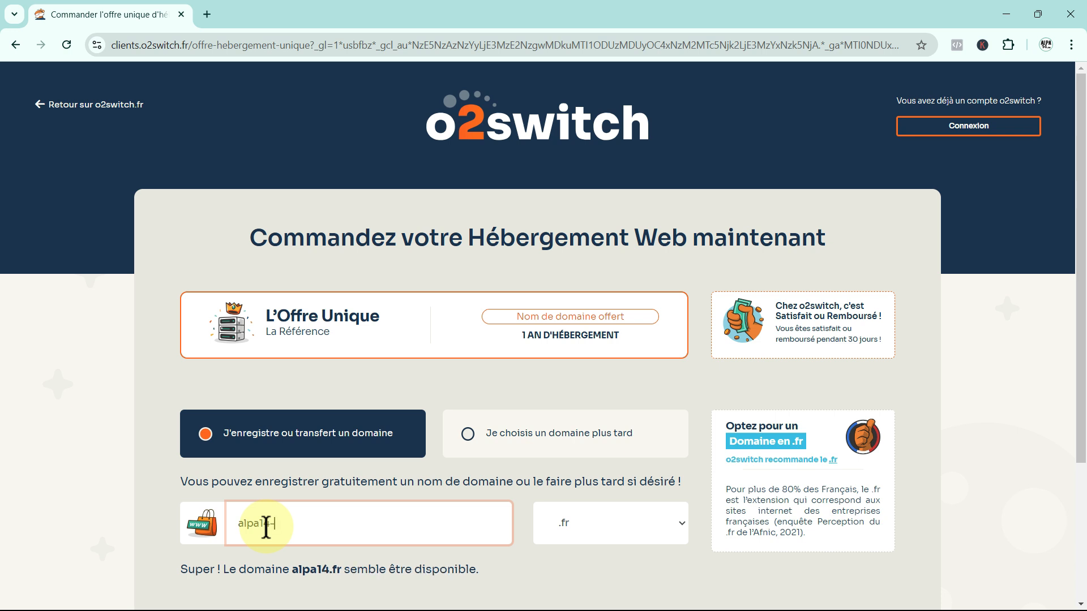
text(tuto)
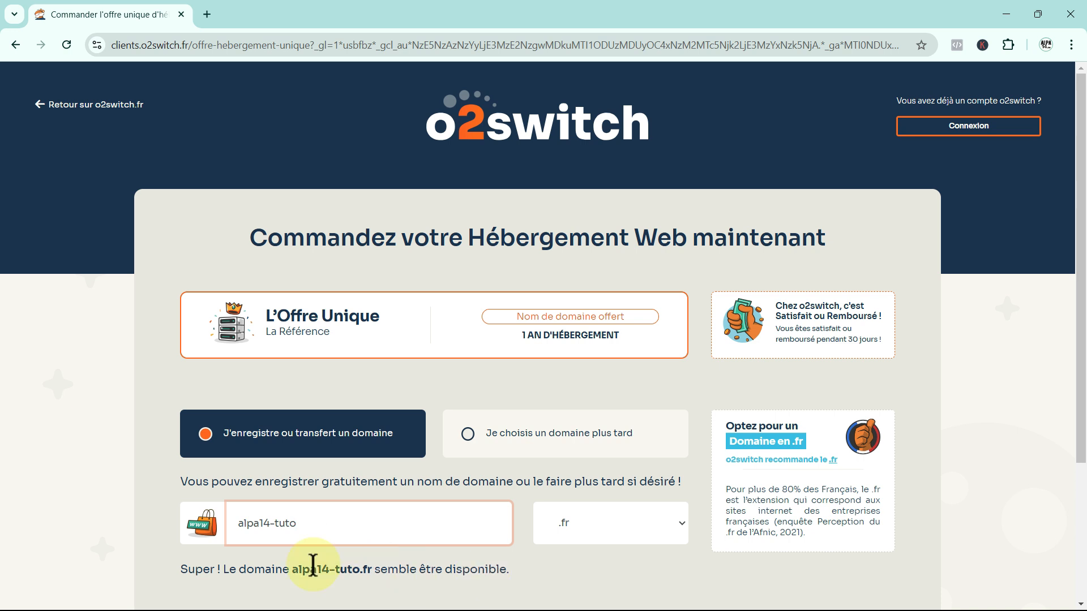
scroll(527, 566, down, 1)
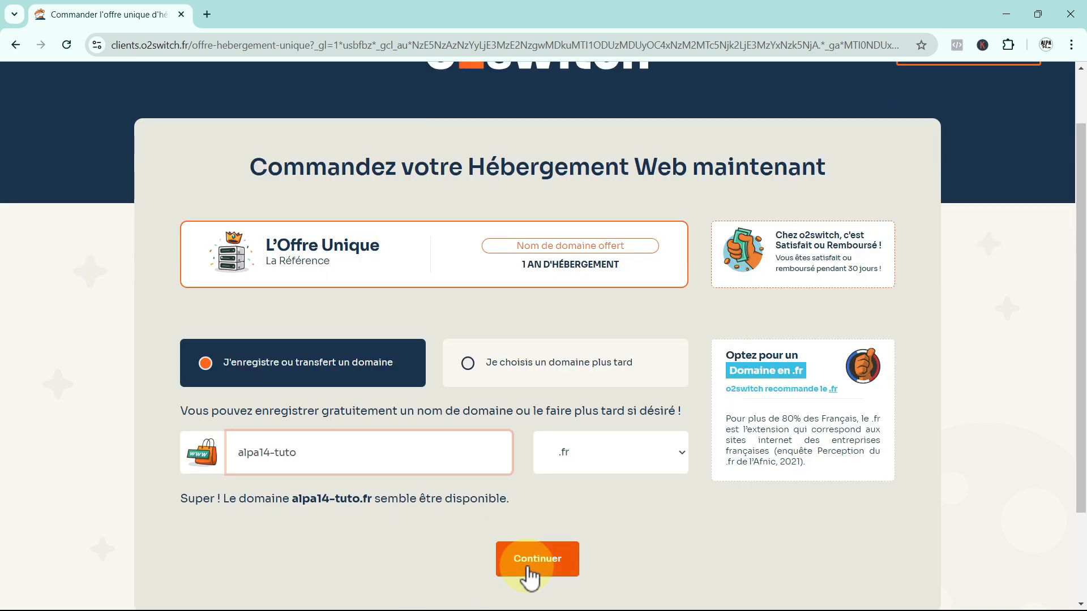
click(533, 564)
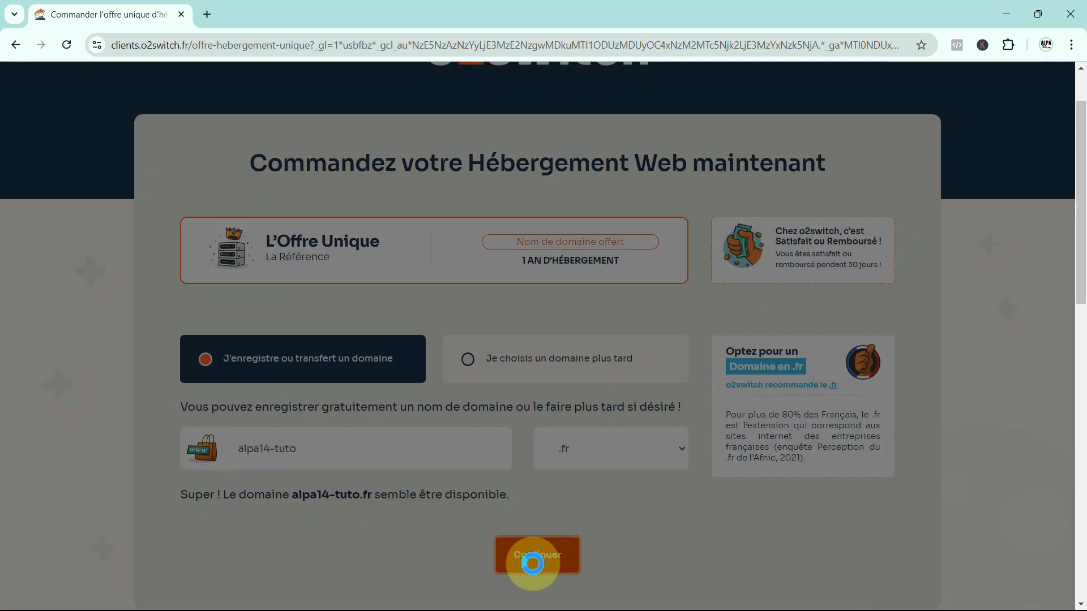
Submit the new customer account form to reach the 100,80 € TTC Offre Unique cart.
scroll(419, 565, down, 1)
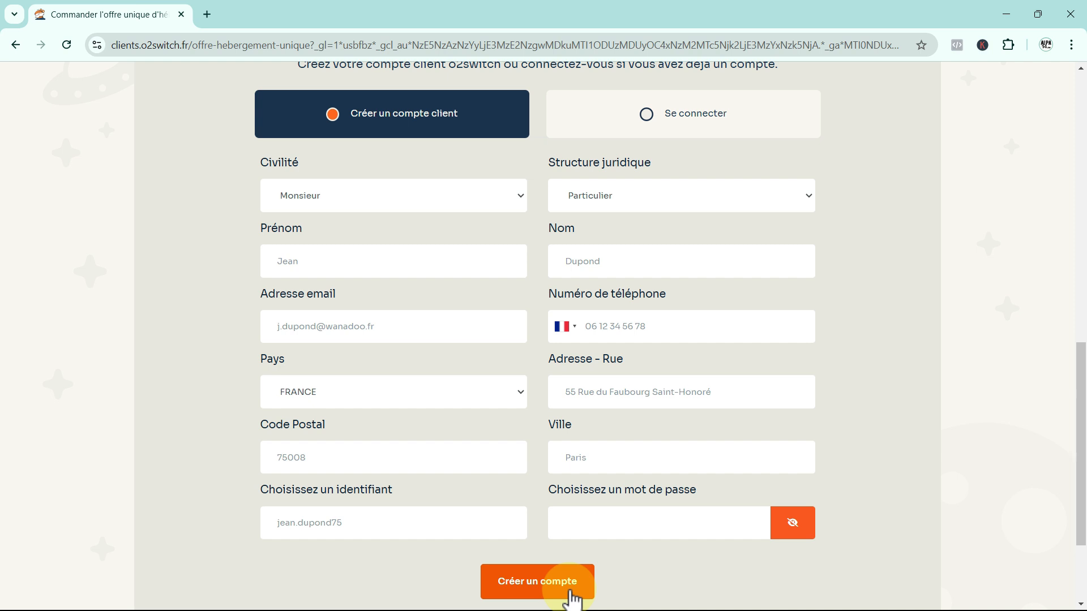
click(571, 595)
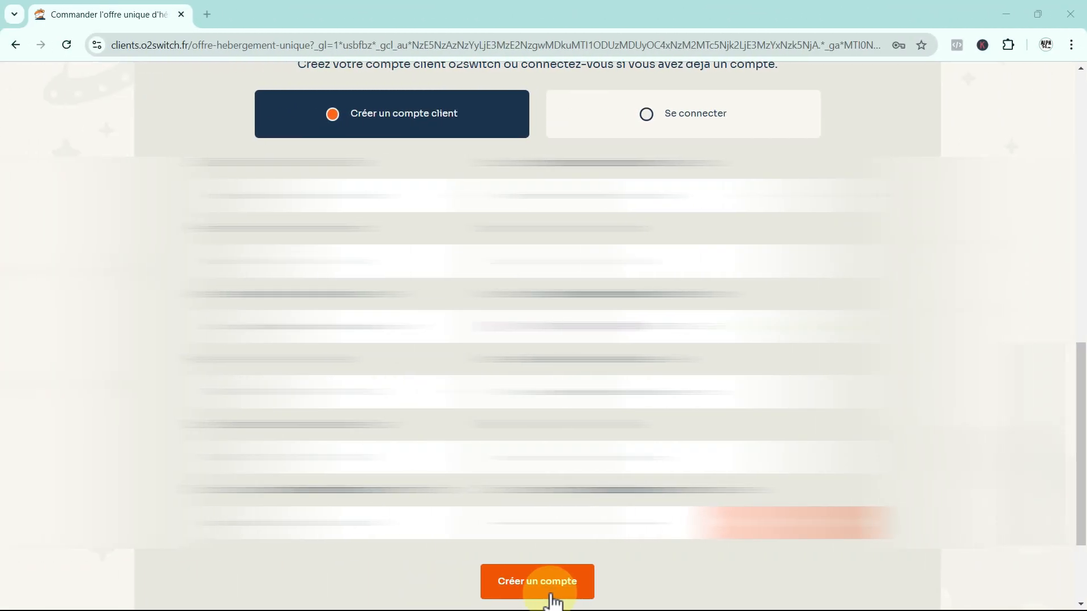
click(550, 591)
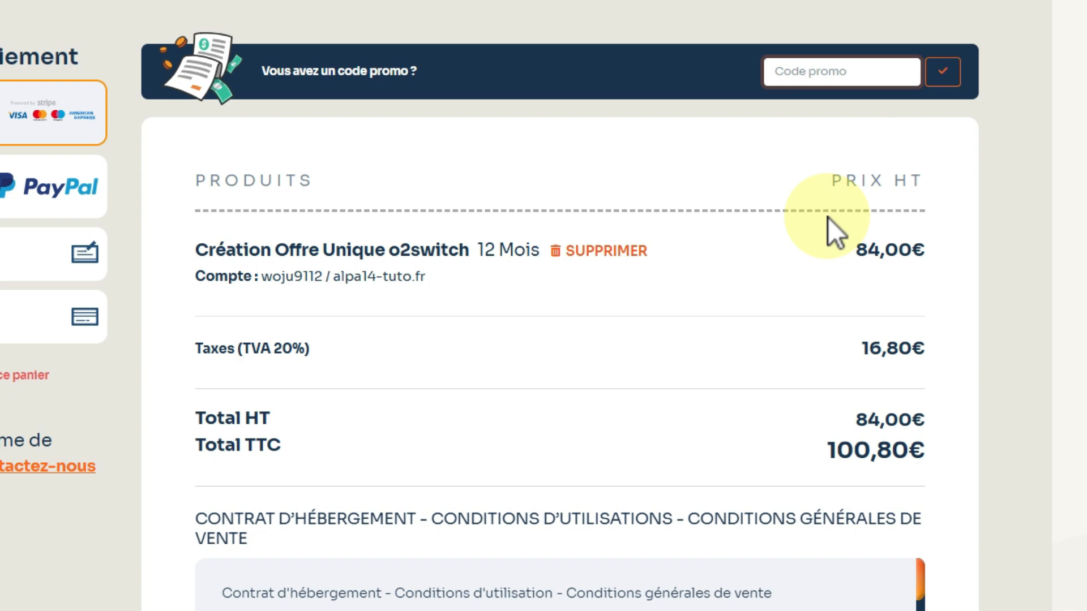
Replace promo code TOP2025 with ALPA14, bringing the total to 44,52 € HT / 53,42 € TTC.
text(TOP2025)
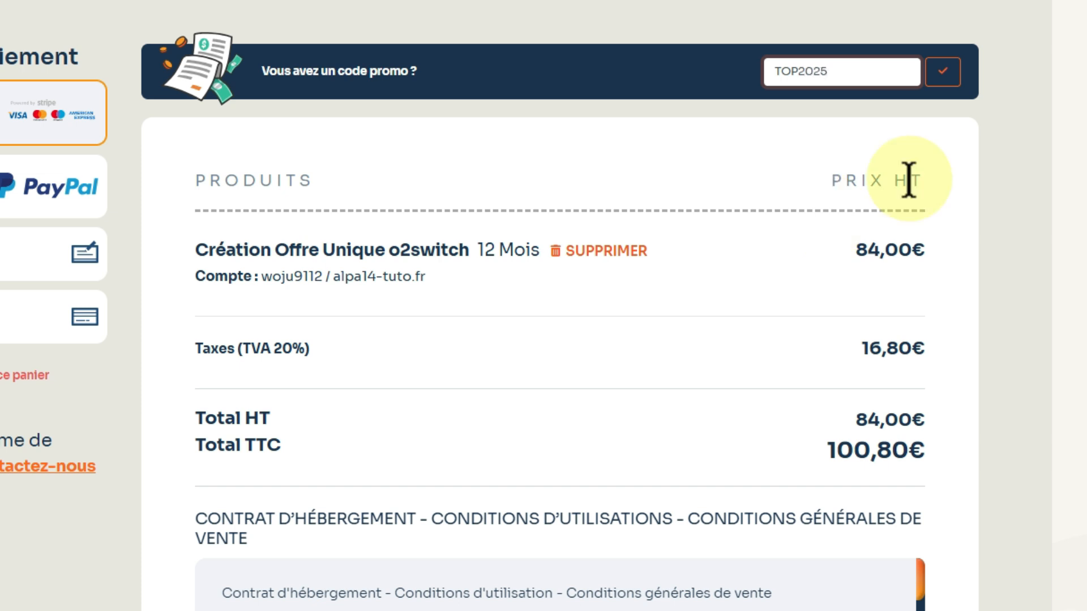
click(944, 72)
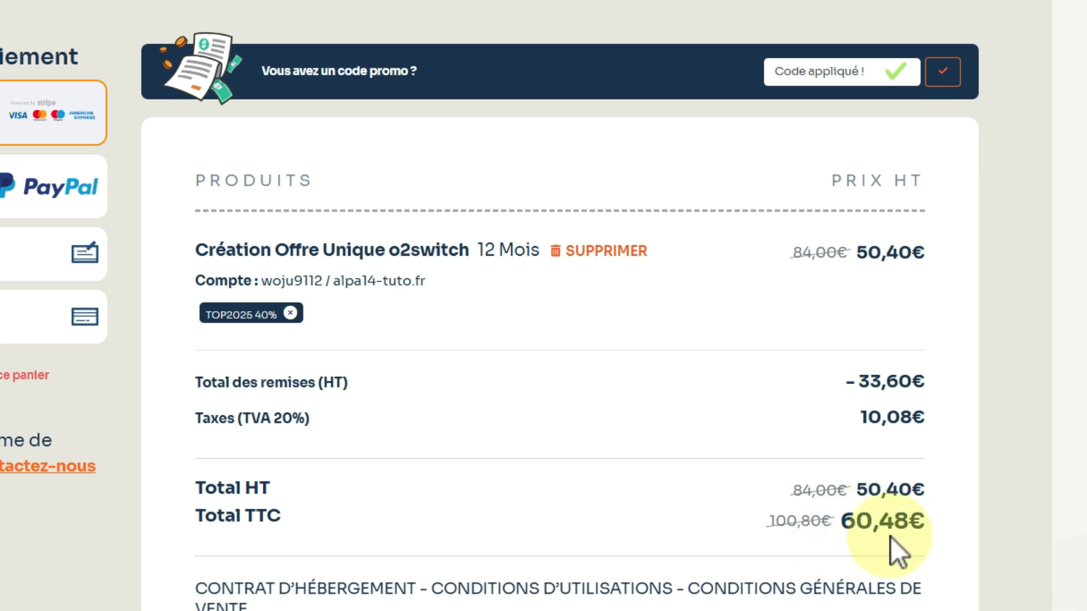
click(787, 71)
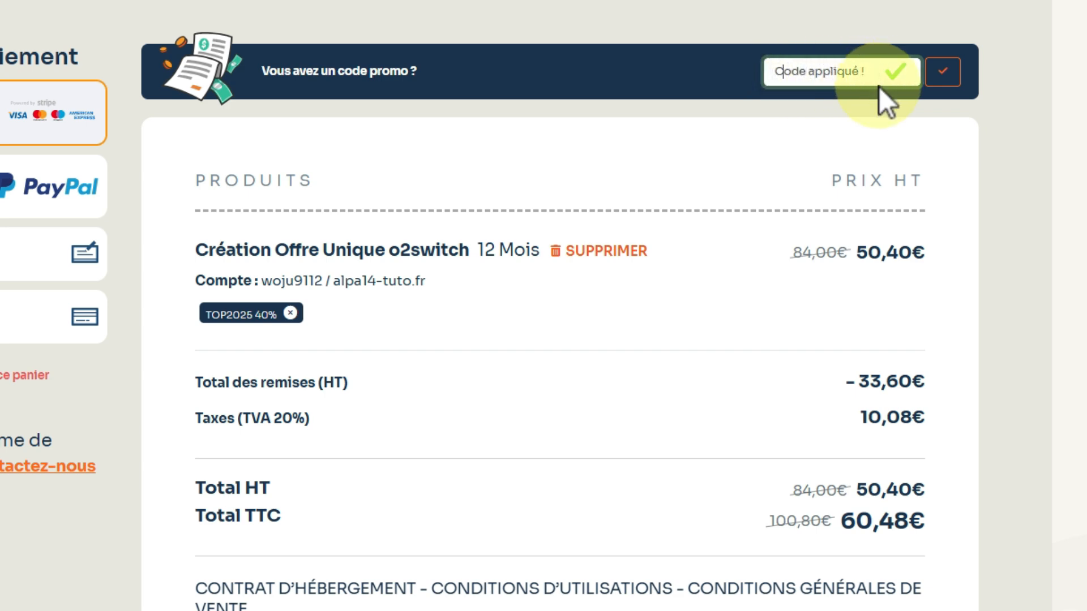
click(773, 73)
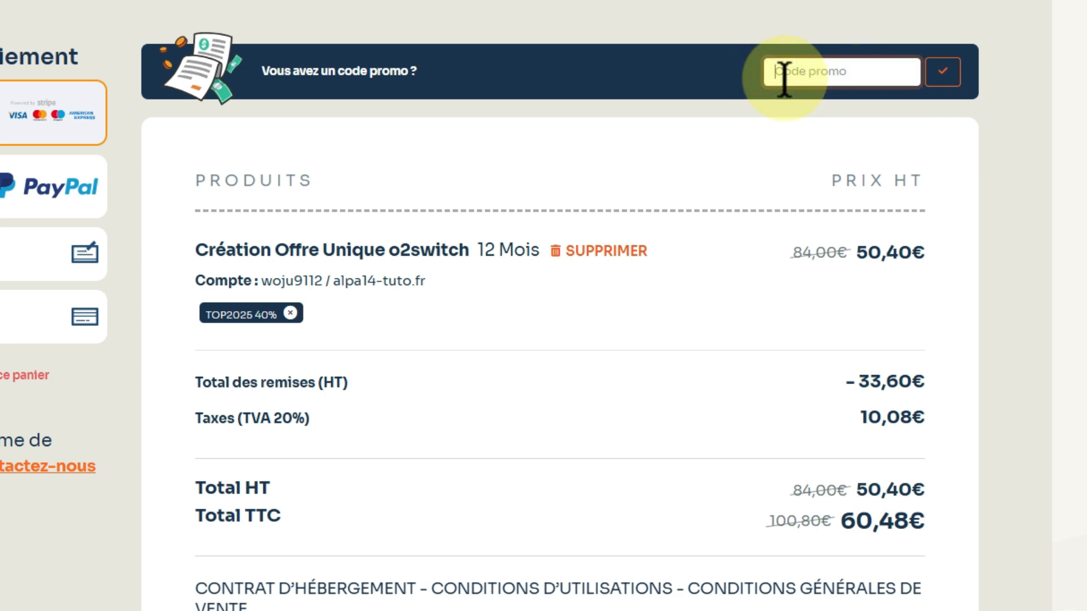
text(ALPA14)
click(942, 75)
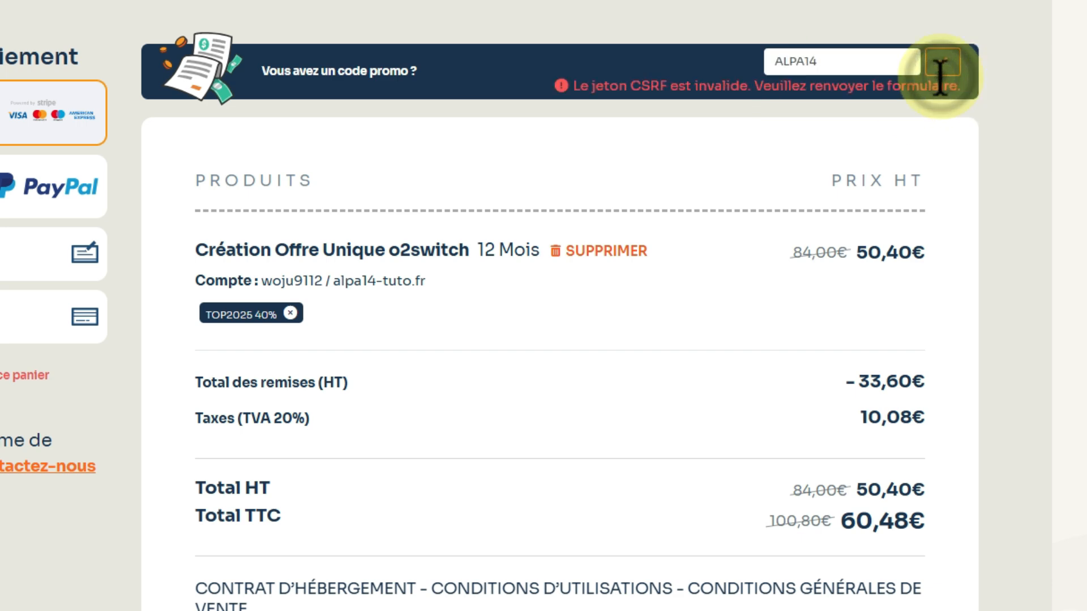
click(837, 61)
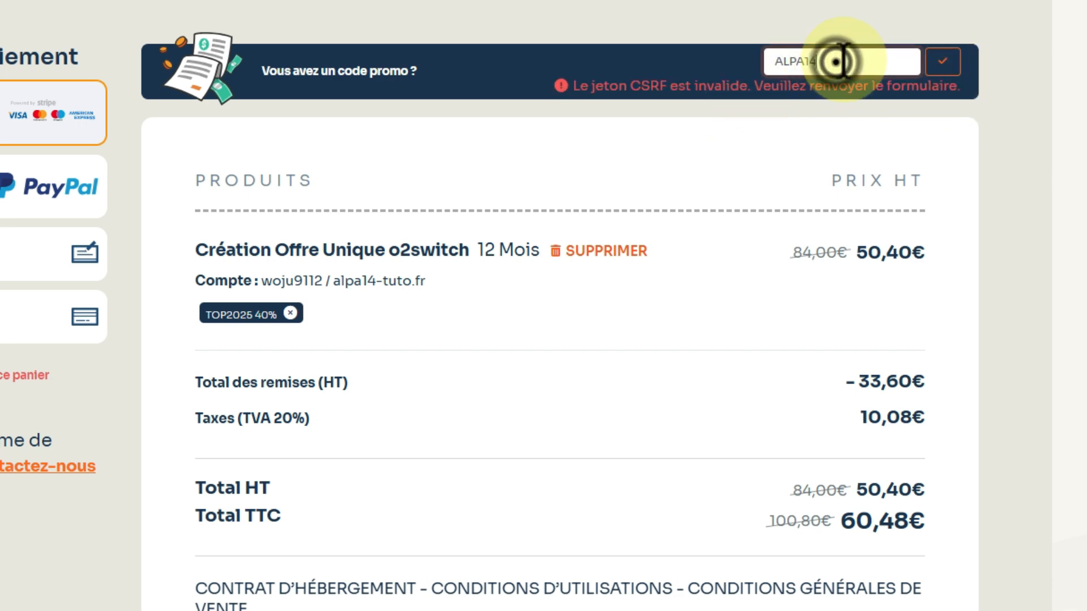
drag(764, 59, 857, 60)
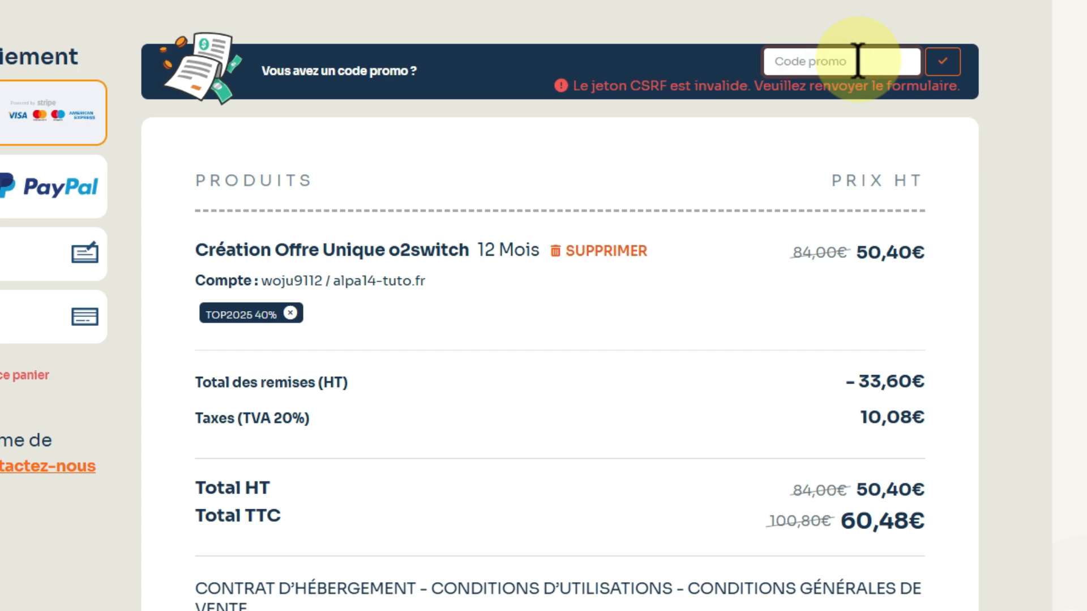
text(ALPA14)
click(943, 61)
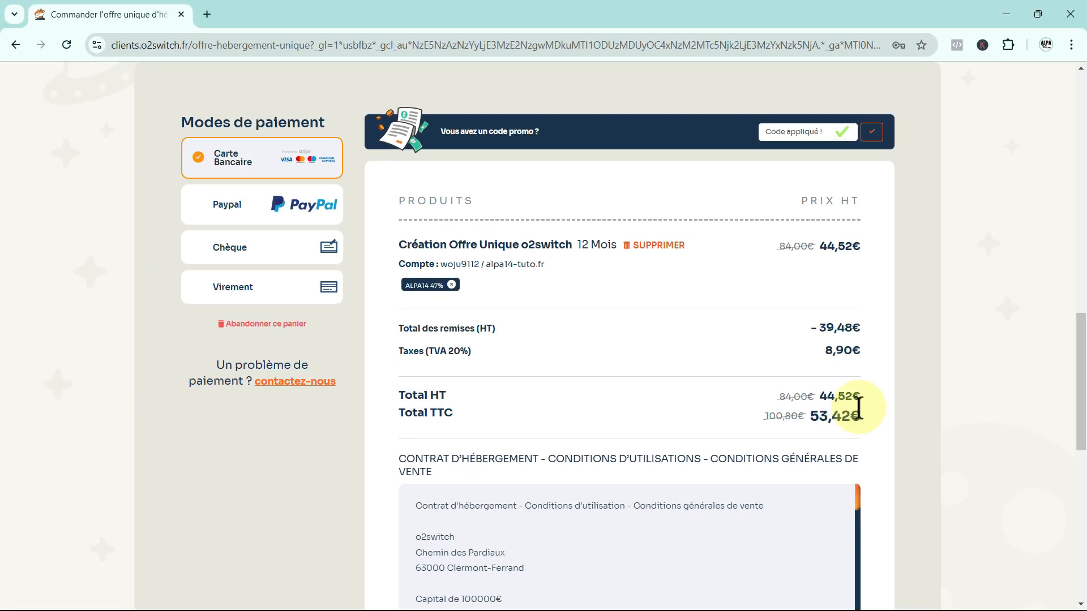
Scroll down through the hosting contract terms and card payment form below the total.
scroll(858, 407, down, 3)
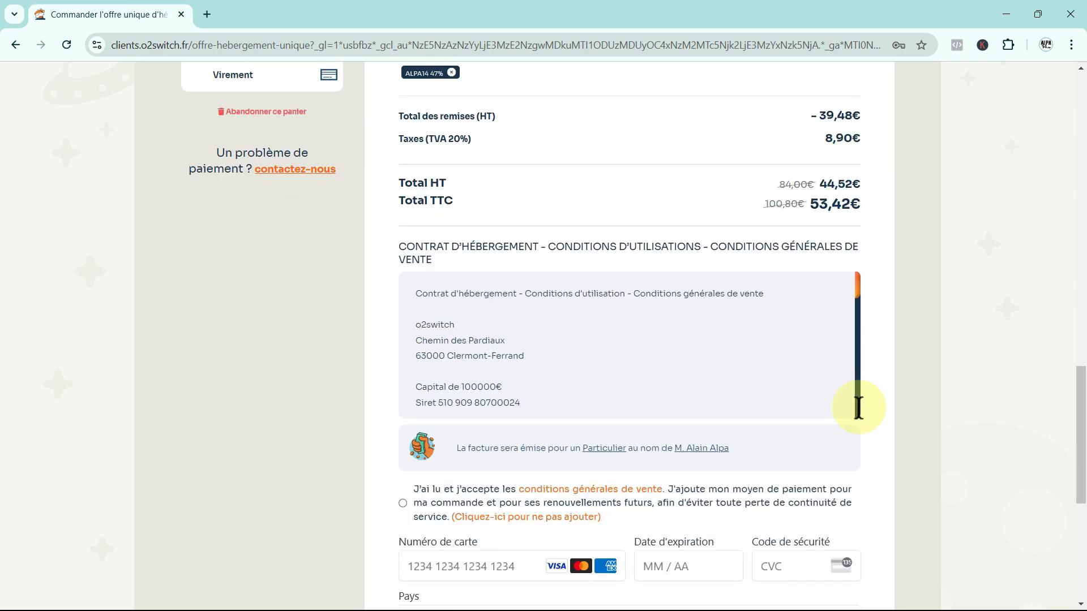
scroll(861, 417, down, 3)
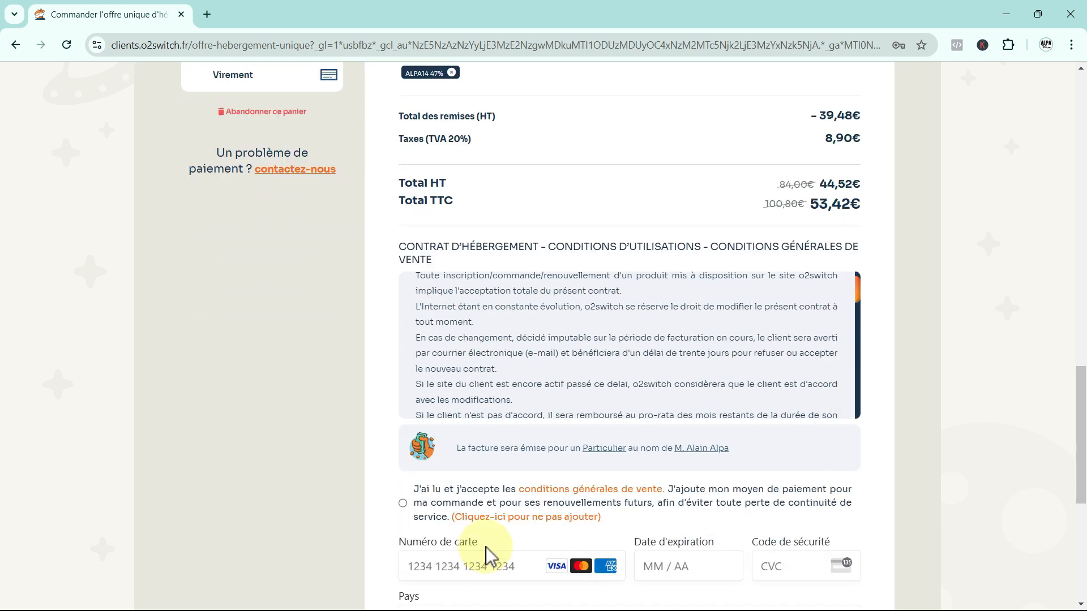
scroll(478, 537, down, 2)
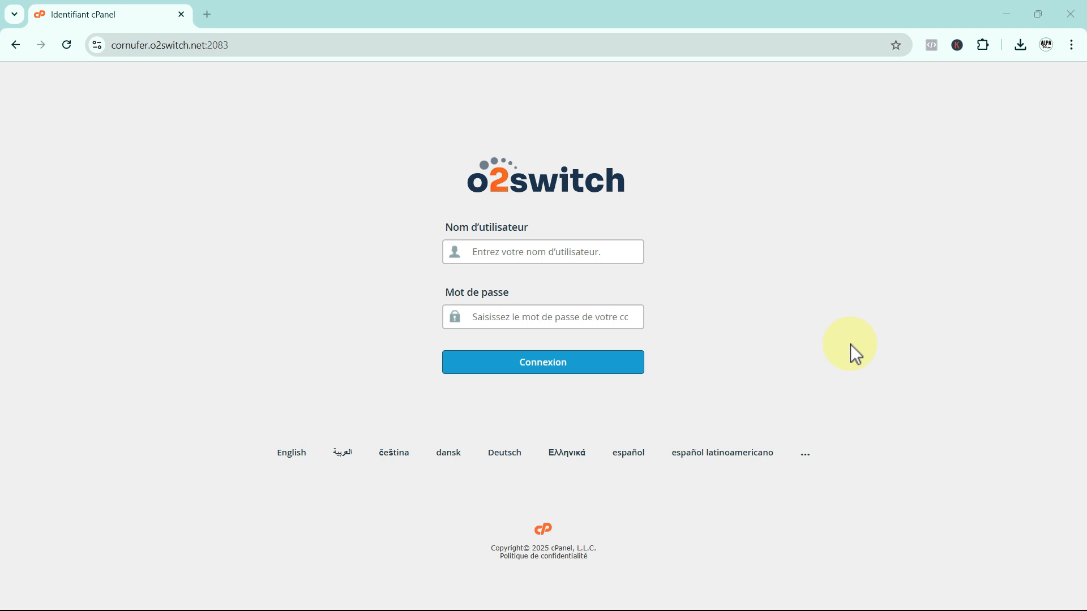
Log in to cPanel with the account username and pasted password.
click(491, 253)
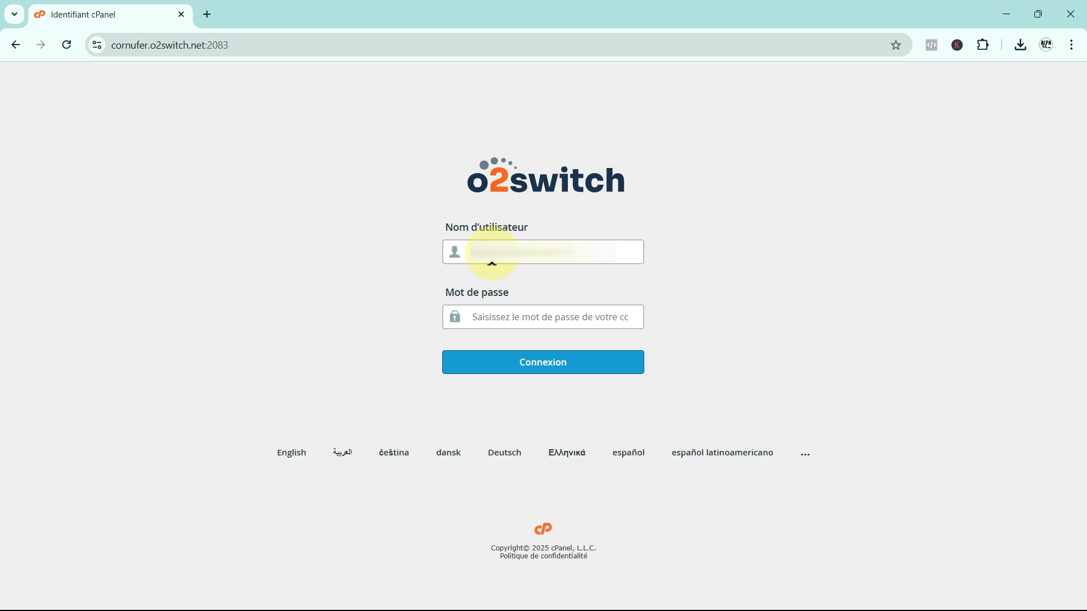
click(488, 313)
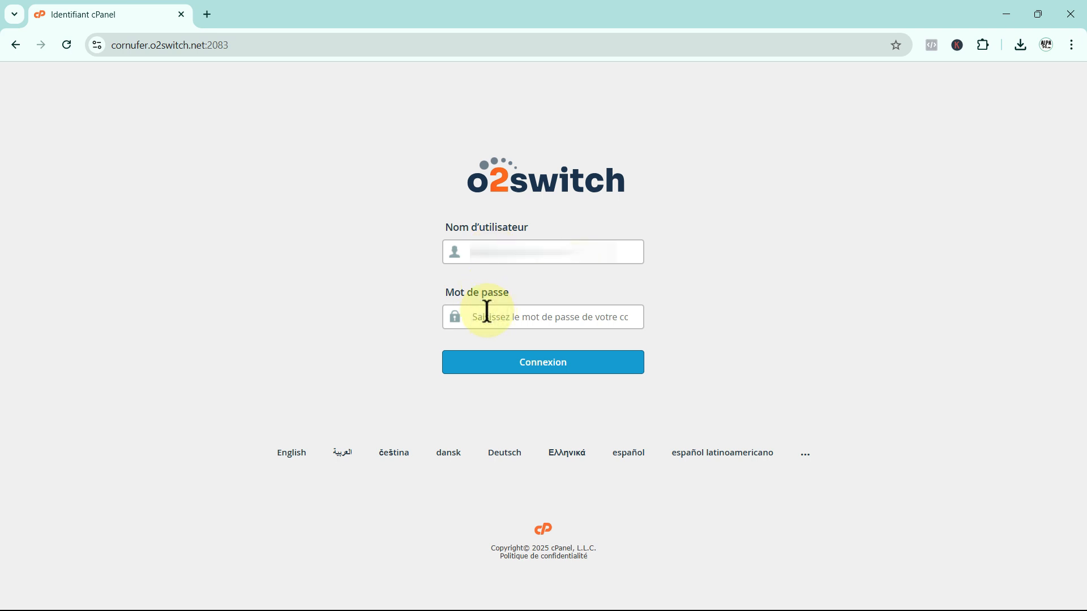
key(ctrl+v)
click(542, 367)
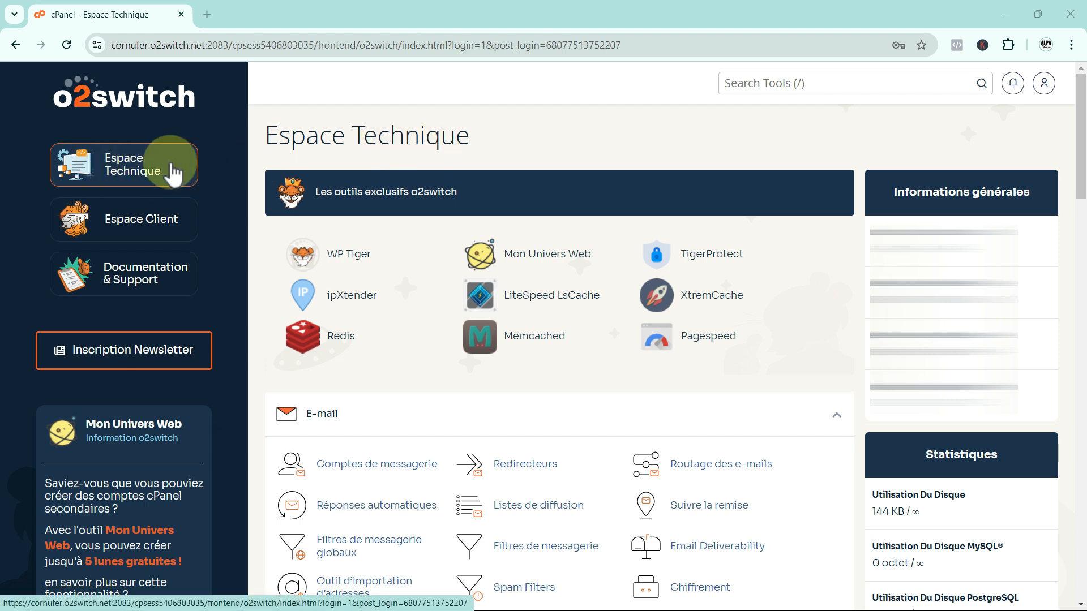
Open Espace Client in a new tab, then switch back to the cPanel tab.
click(154, 223)
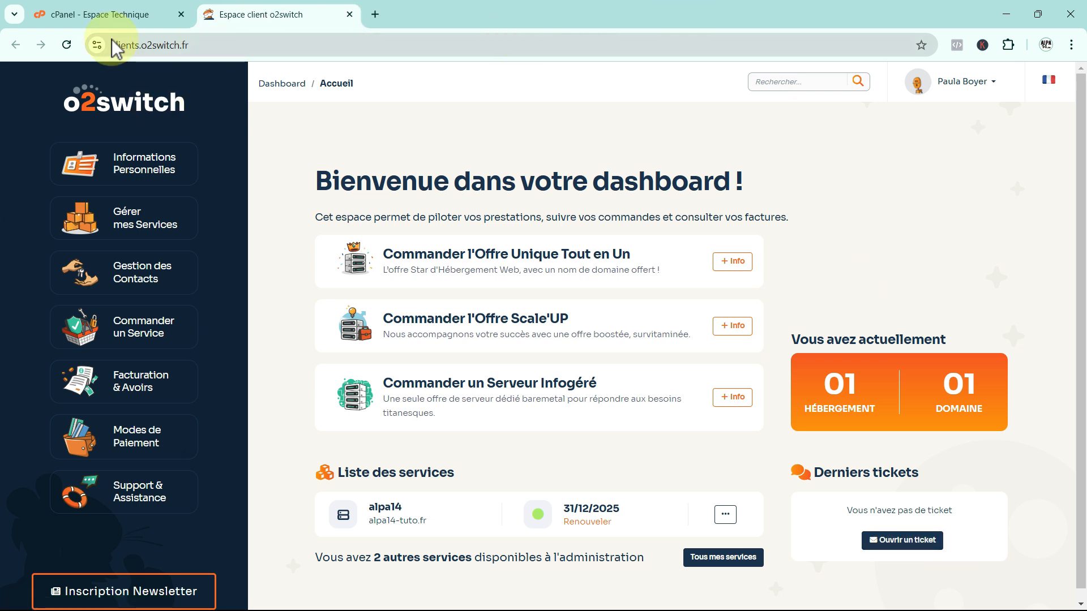
click(92, 13)
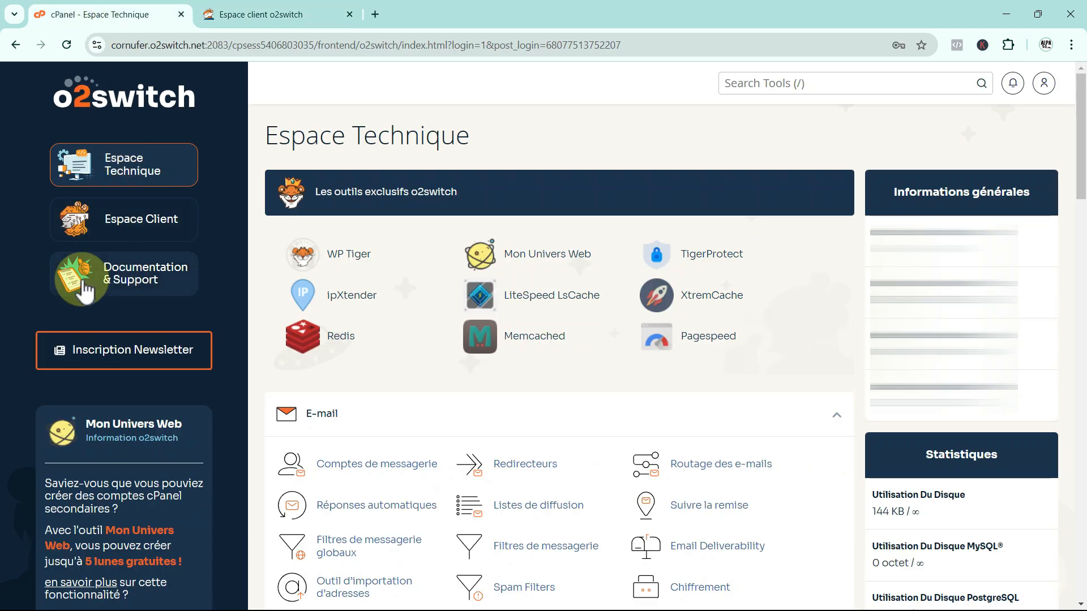
Open the o2switch documentation site (faq.o2switch.fr) in a new tab and browse its guides.
click(131, 280)
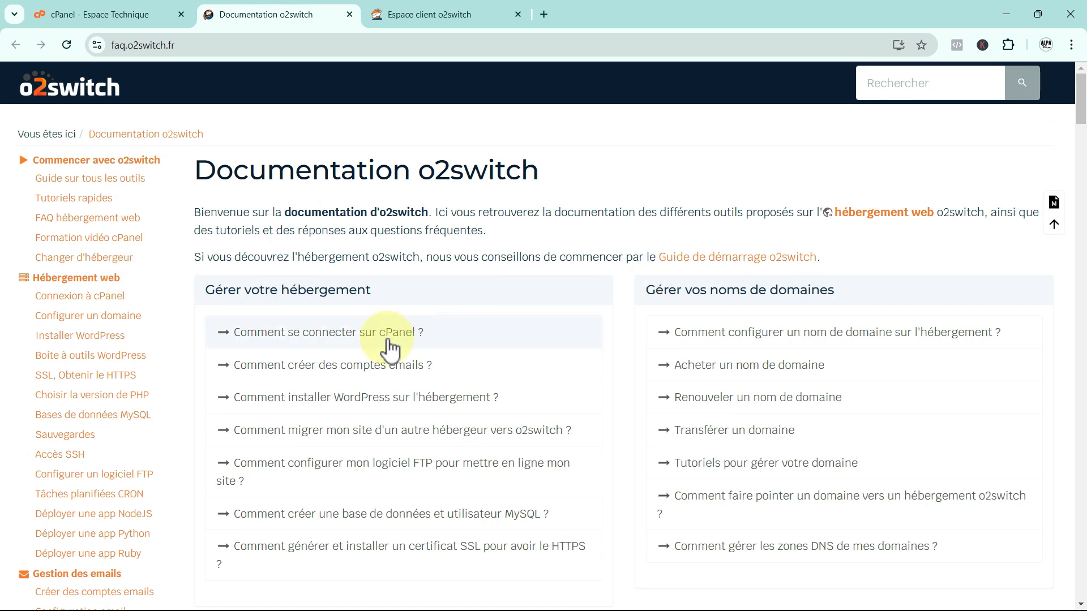
scroll(385, 345, down, 1)
scroll(377, 365, down, 3)
scroll(428, 412, up, 4)
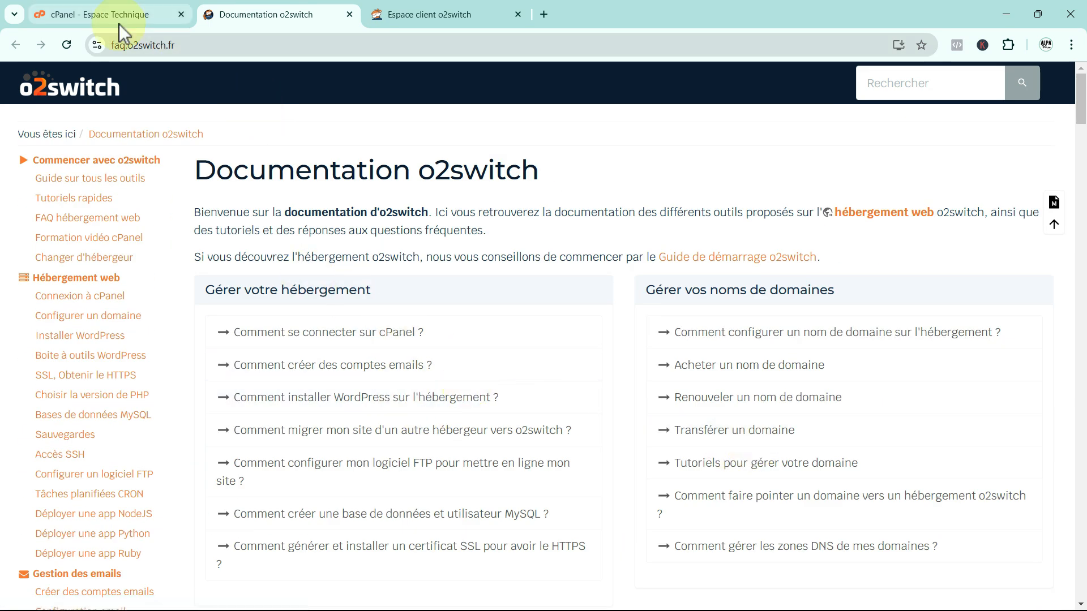
Switch back to the cPanel Espace Technique tab.
click(89, 15)
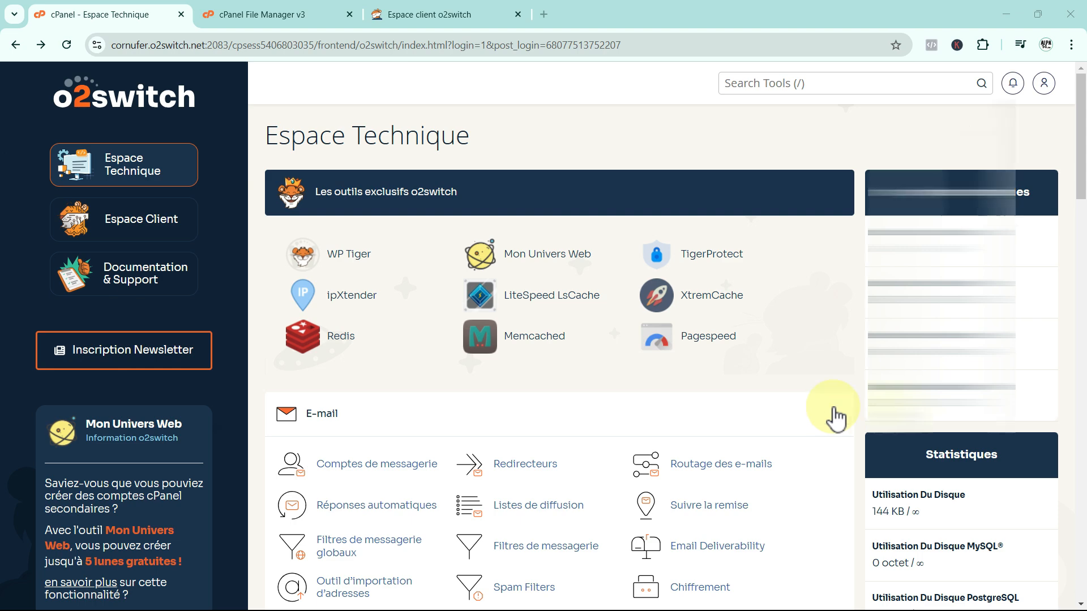
scroll(835, 419, down, 2)
scroll(836, 419, down, 1)
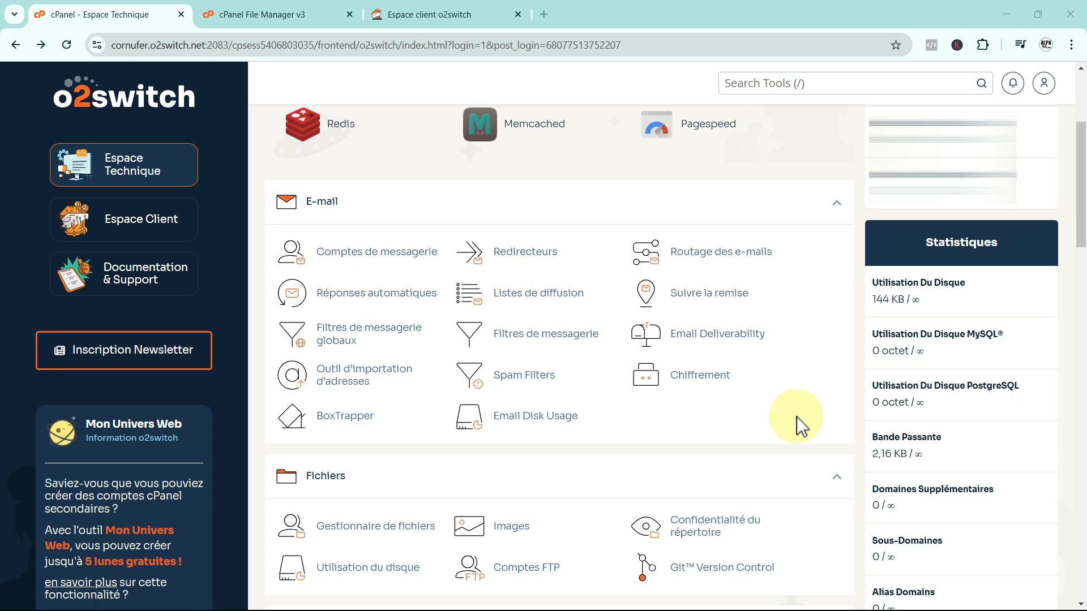
scroll(763, 422, down, 4)
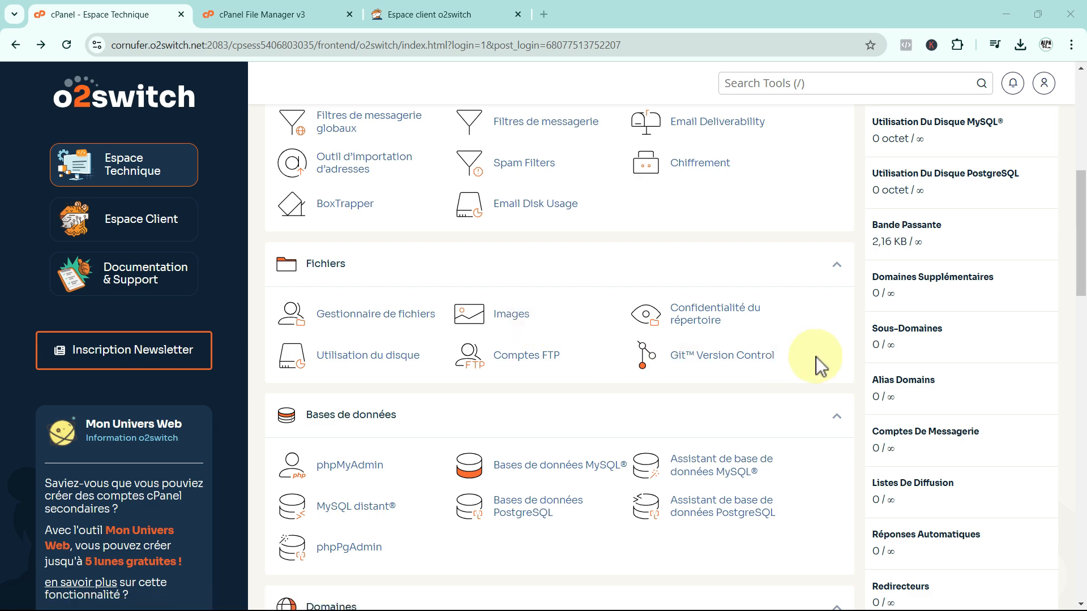
scroll(816, 356, down, 3)
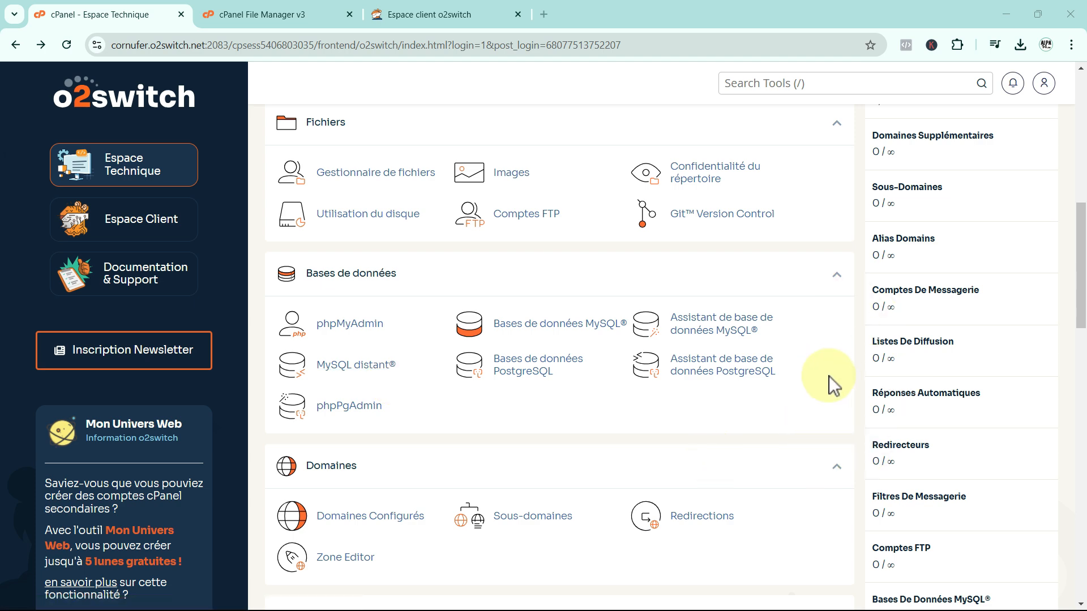
scroll(829, 376, down, 4)
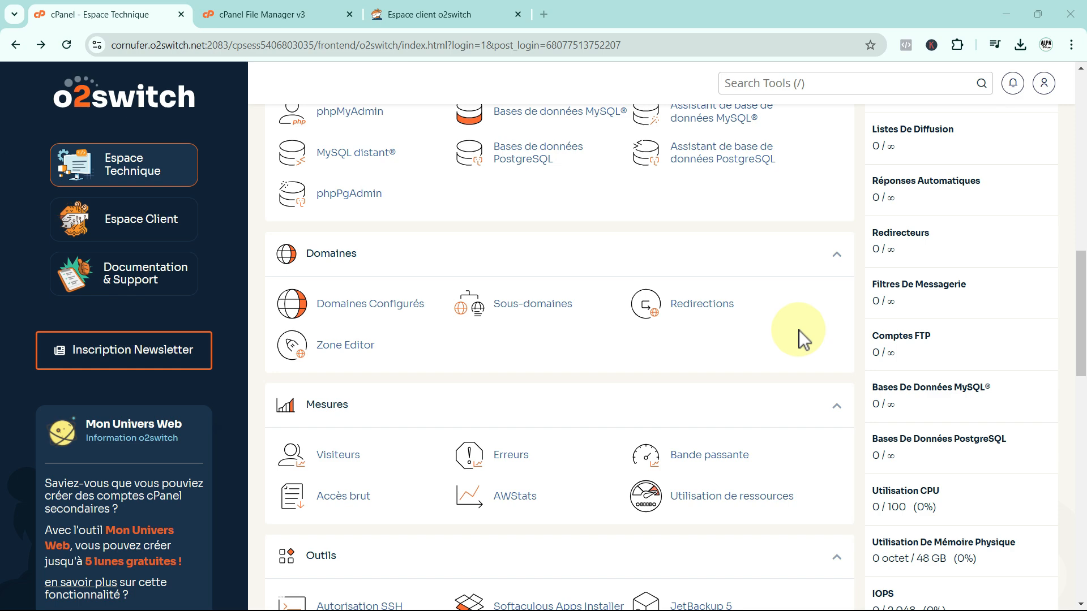
scroll(799, 330, down, 4)
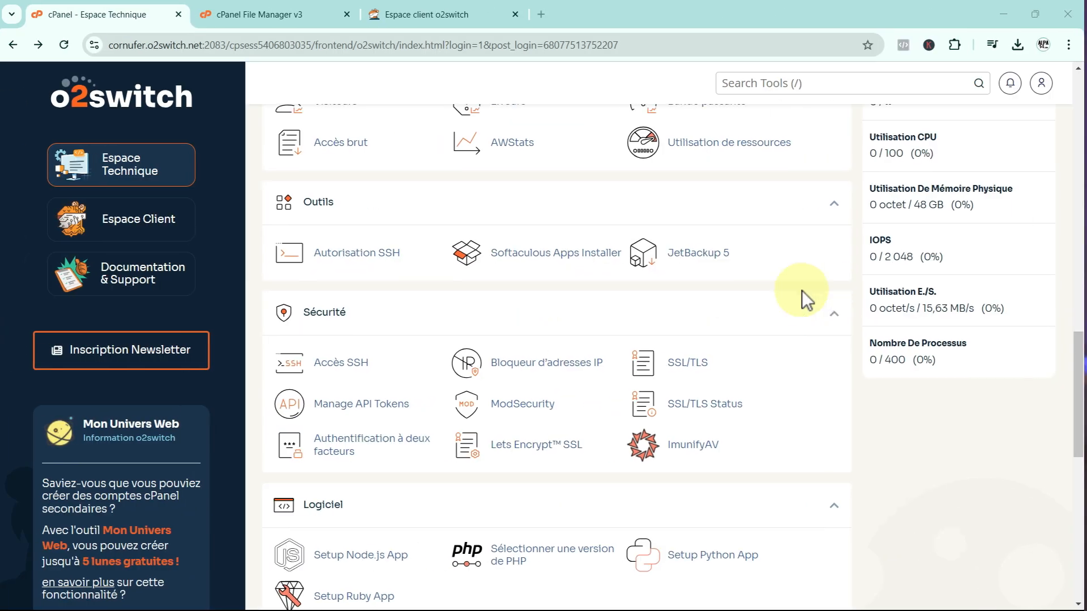
scroll(836, 324, up, 1)
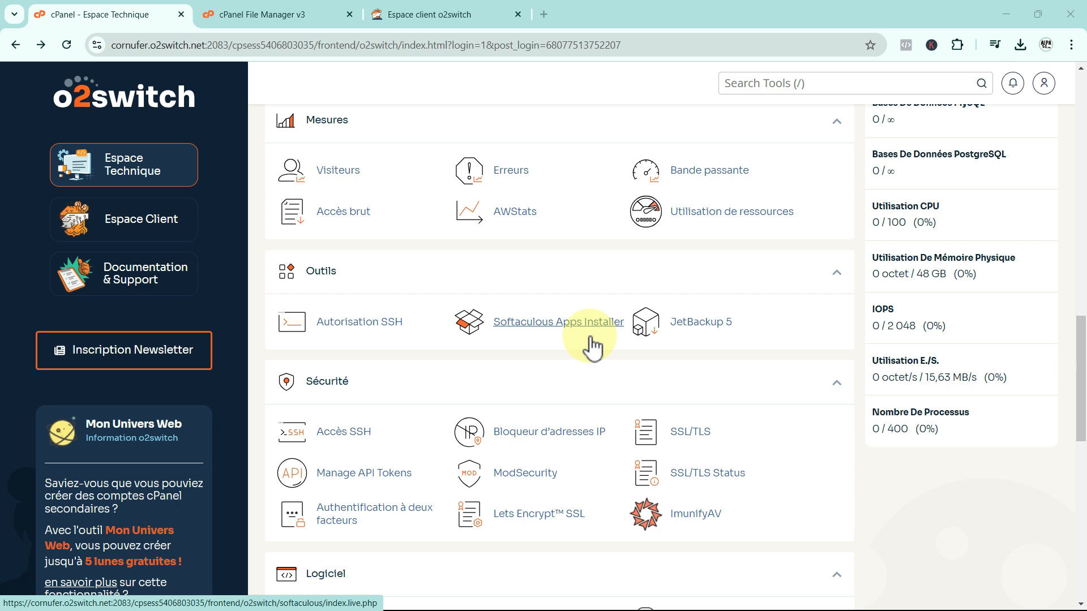
scroll(766, 344, down, 2)
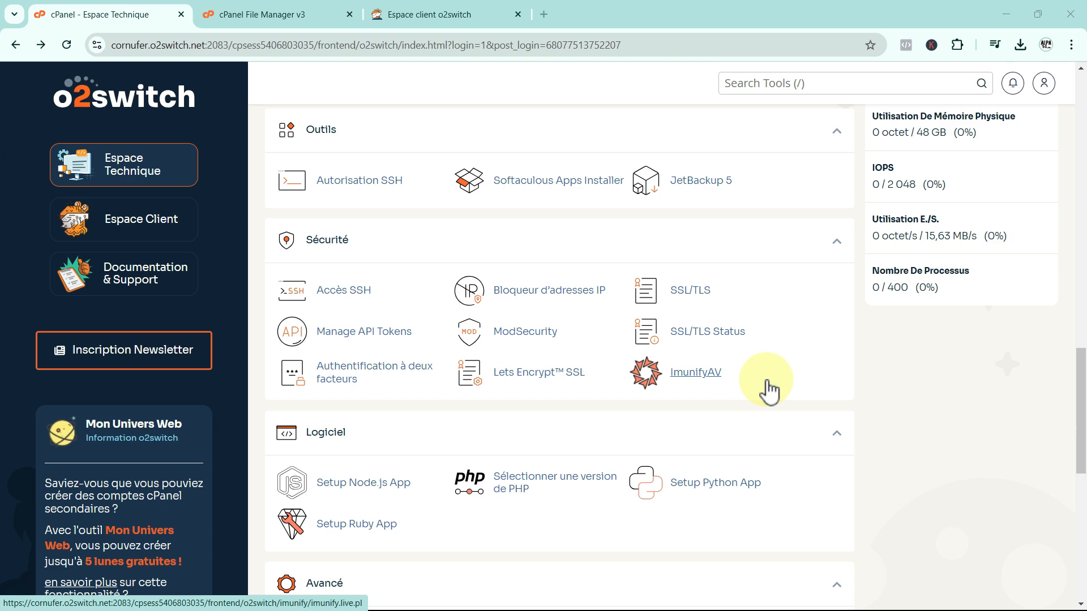
scroll(769, 391, down, 3)
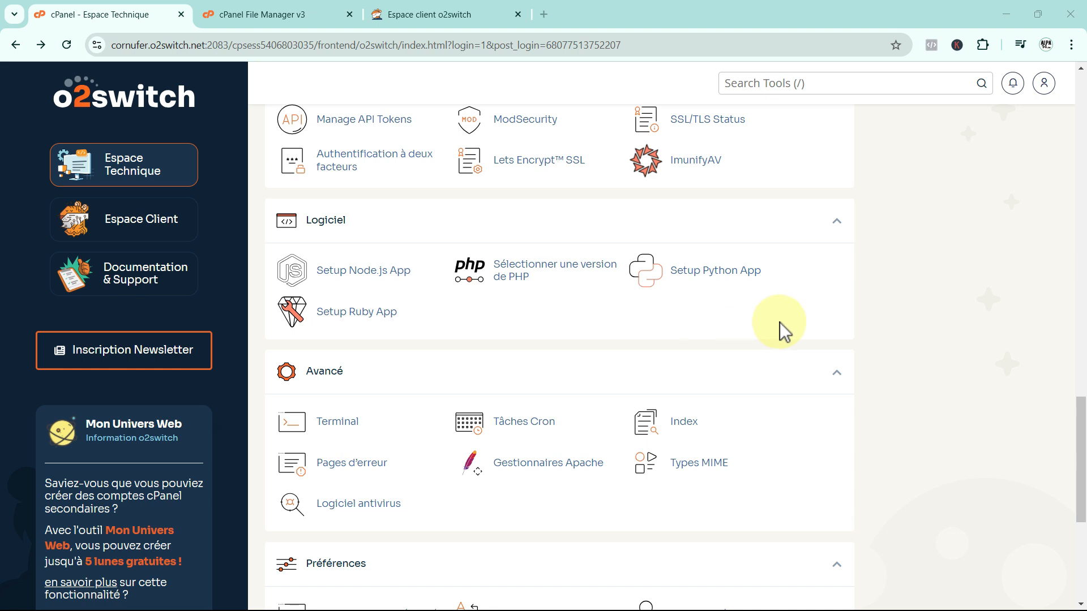
scroll(779, 322, down, 2)
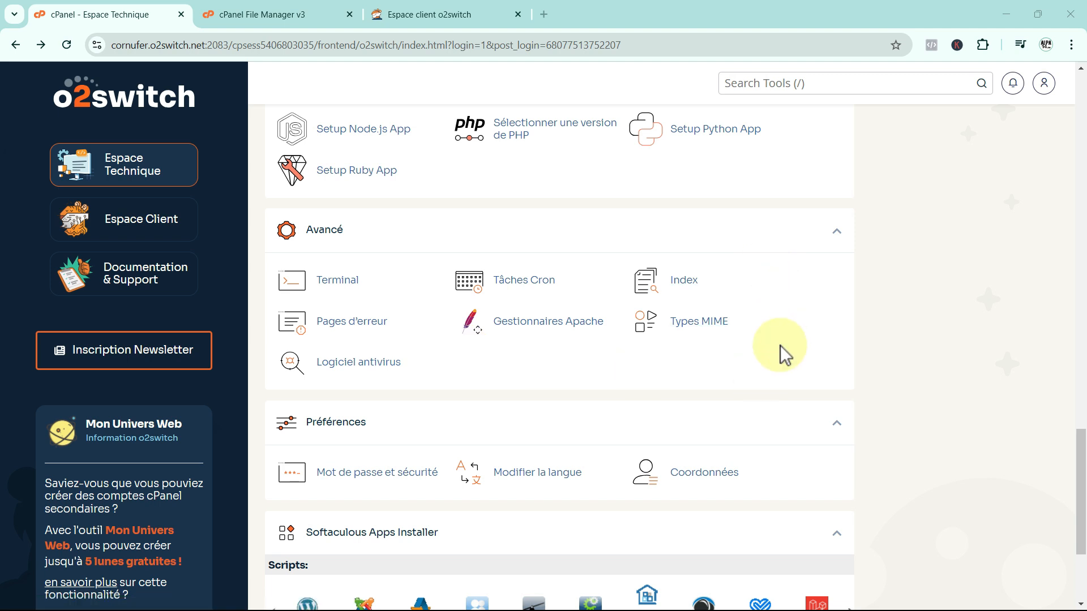
scroll(779, 345, down, 2)
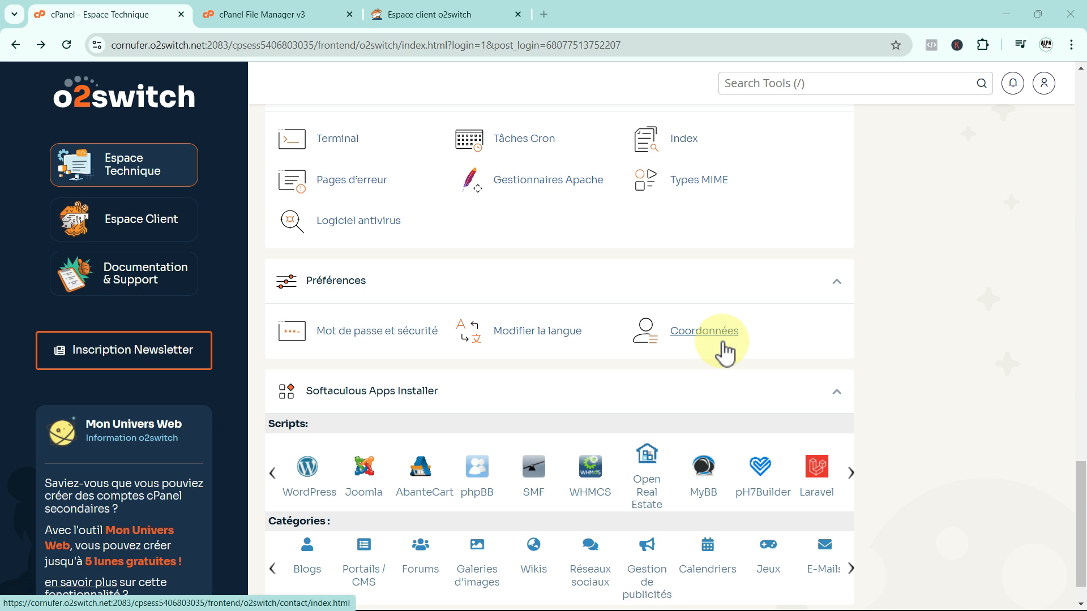
Slide the Softaculous Scripts carousel back so WordPress, Joomla, AbanteCart and phpBB show again.
scroll(803, 356, down, 2)
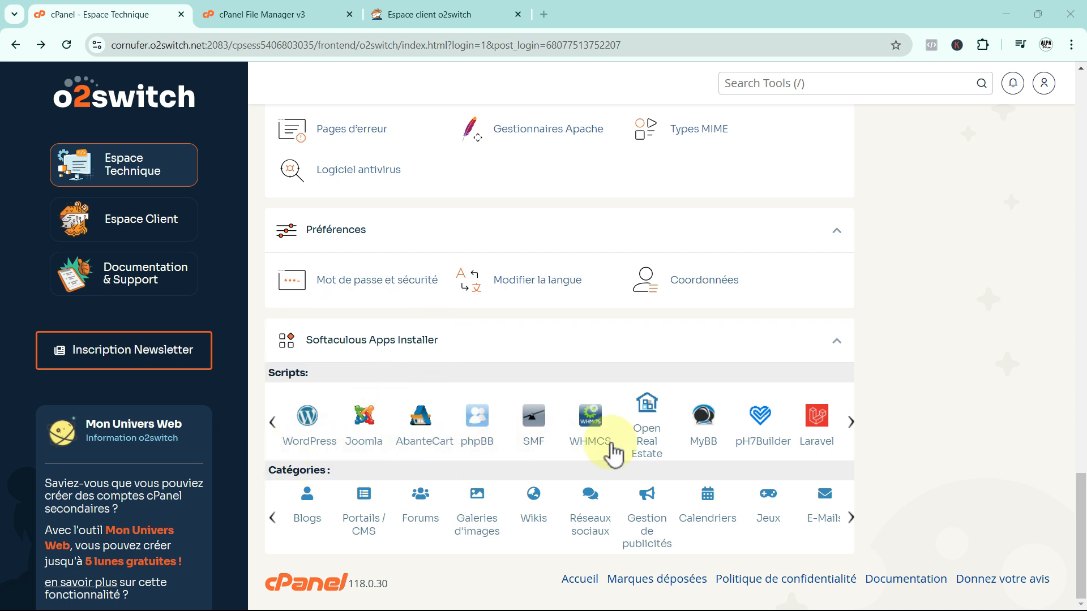
mouse_move(852, 430)
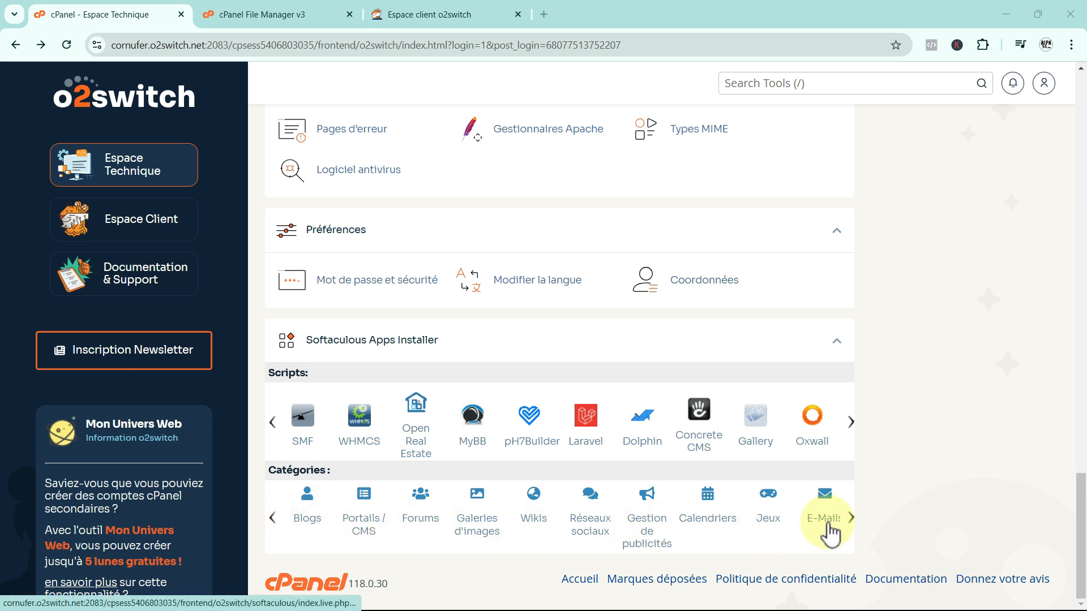
mouse_move(850, 518)
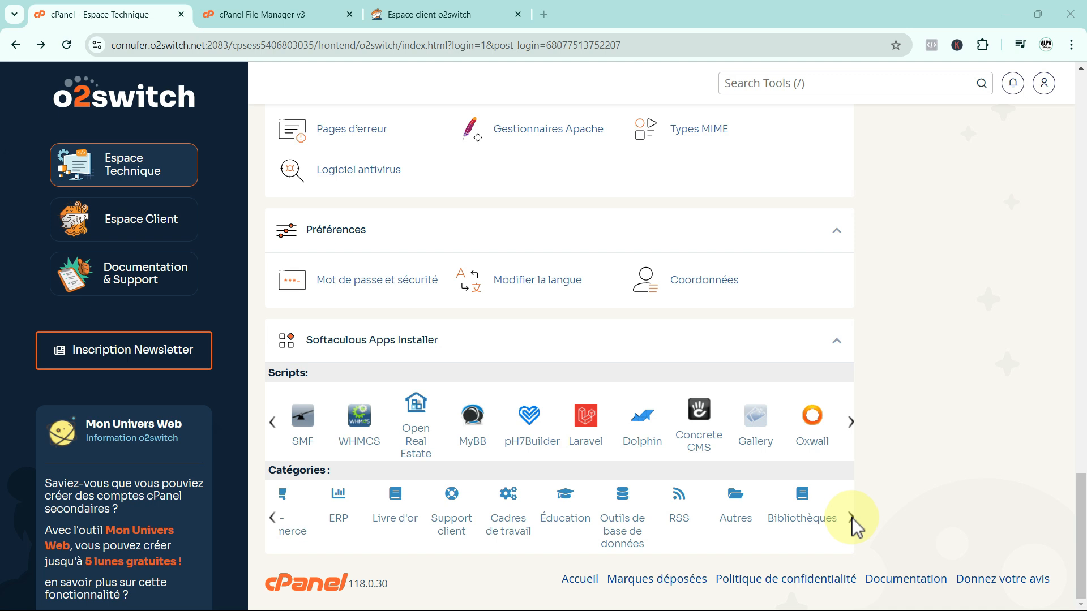
click(266, 425)
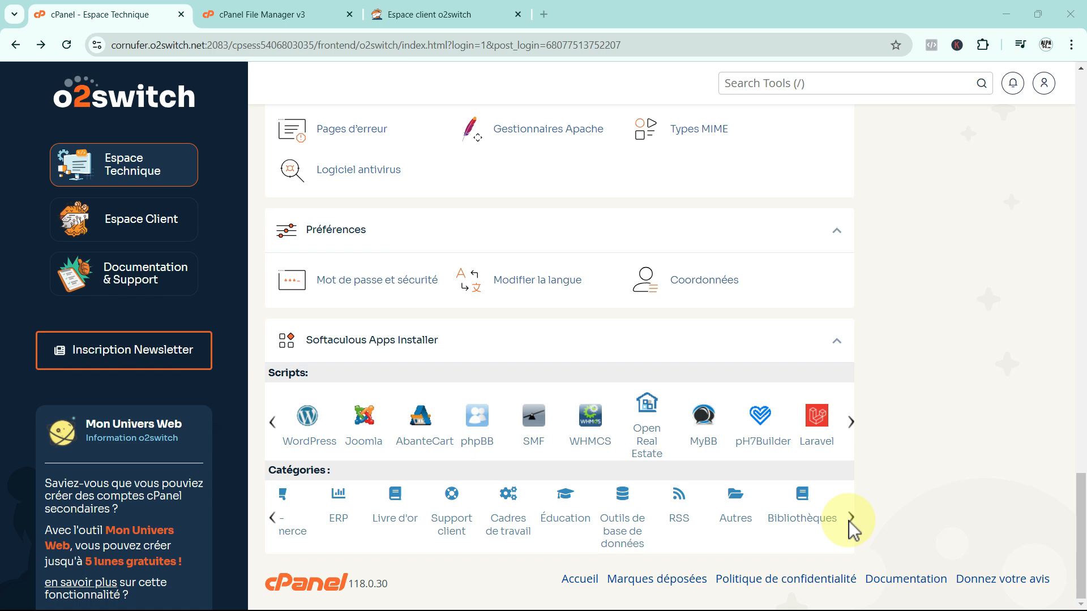
scroll(848, 521, up, 8)
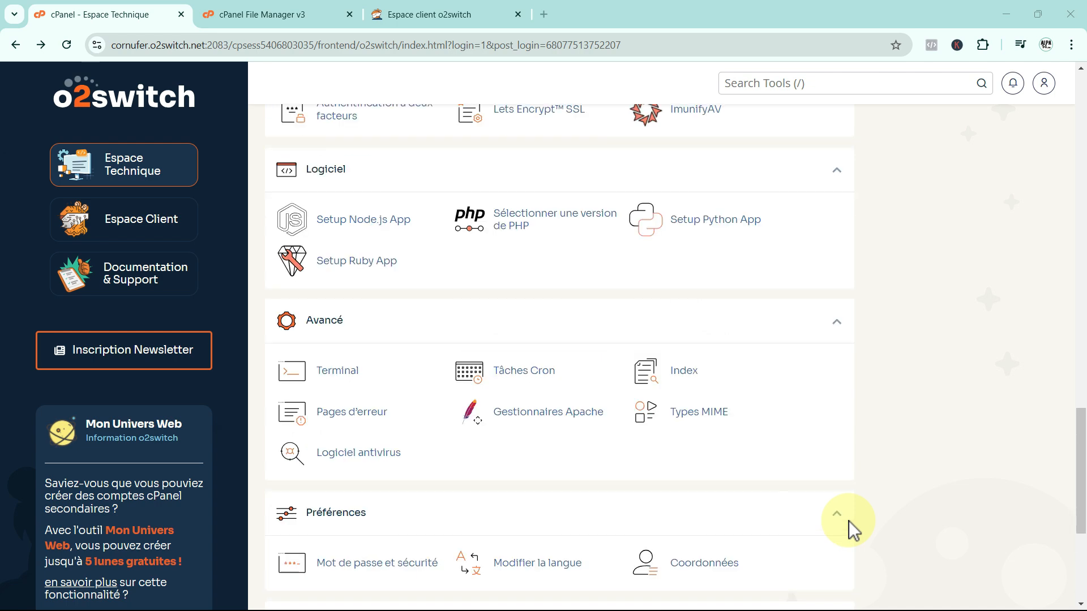
Go to Domaines Configurés in the cPanel Domaines section.
scroll(848, 521, up, 8)
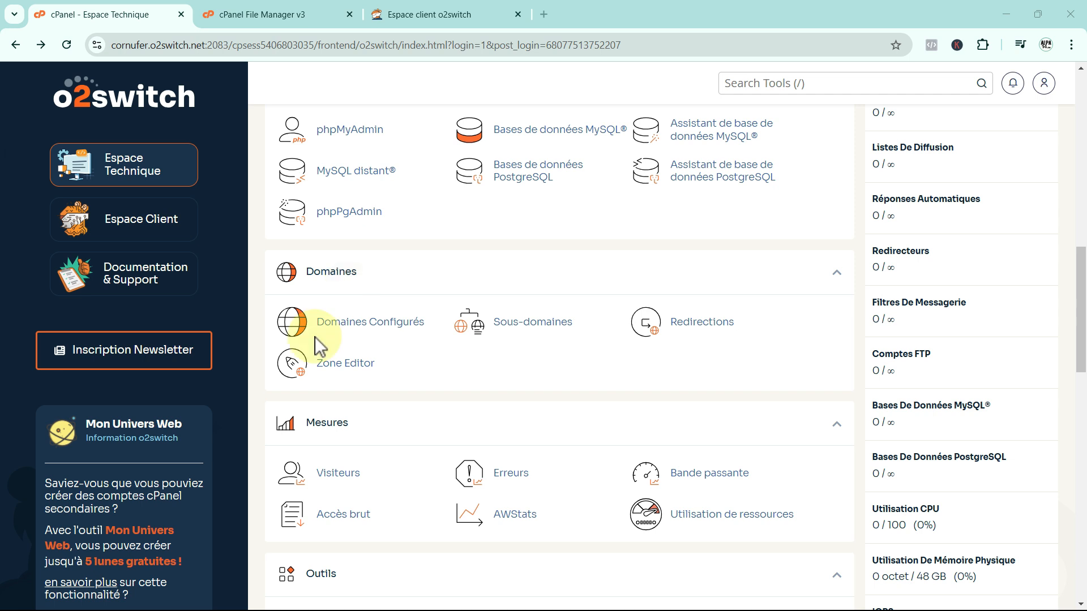
click(327, 321)
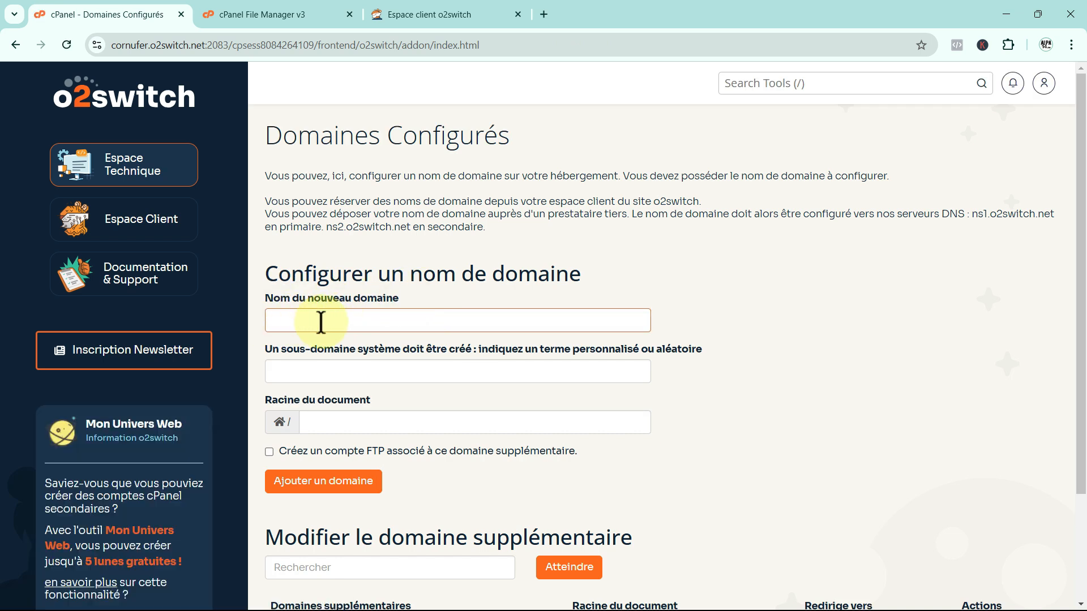
Add alpa14-tuto.fr as an addon domain, letting subdomain and document root auto-fill.
text(alpa)
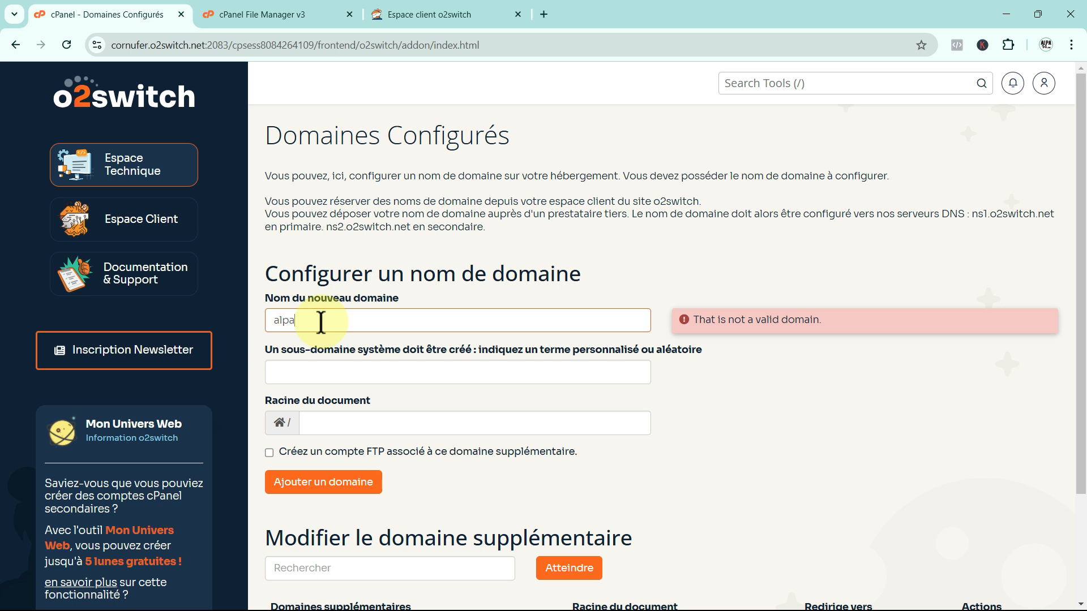
text(14-tuto.fr)
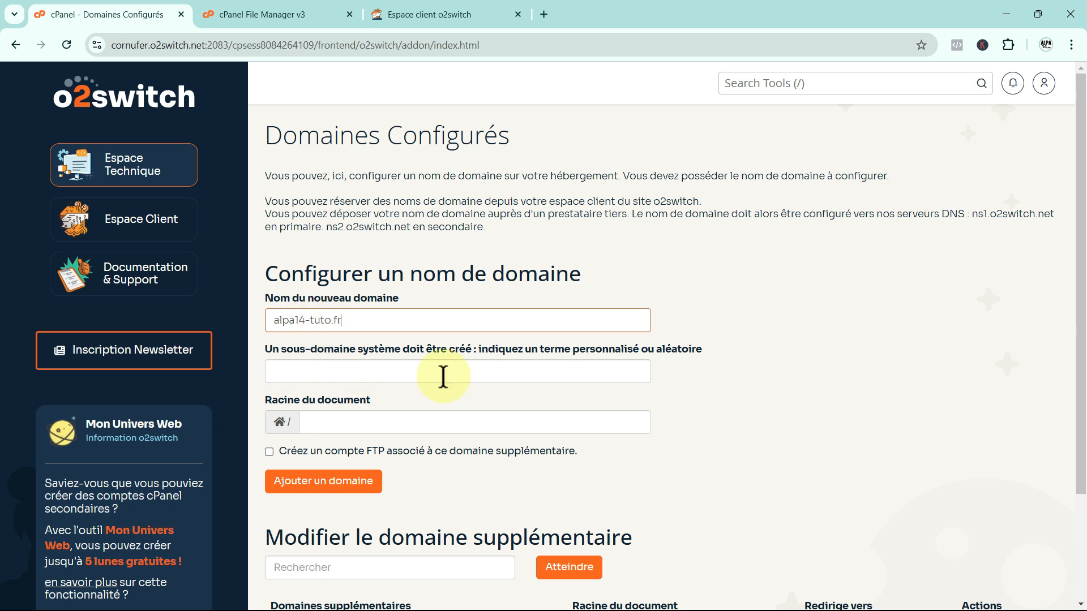
click(387, 376)
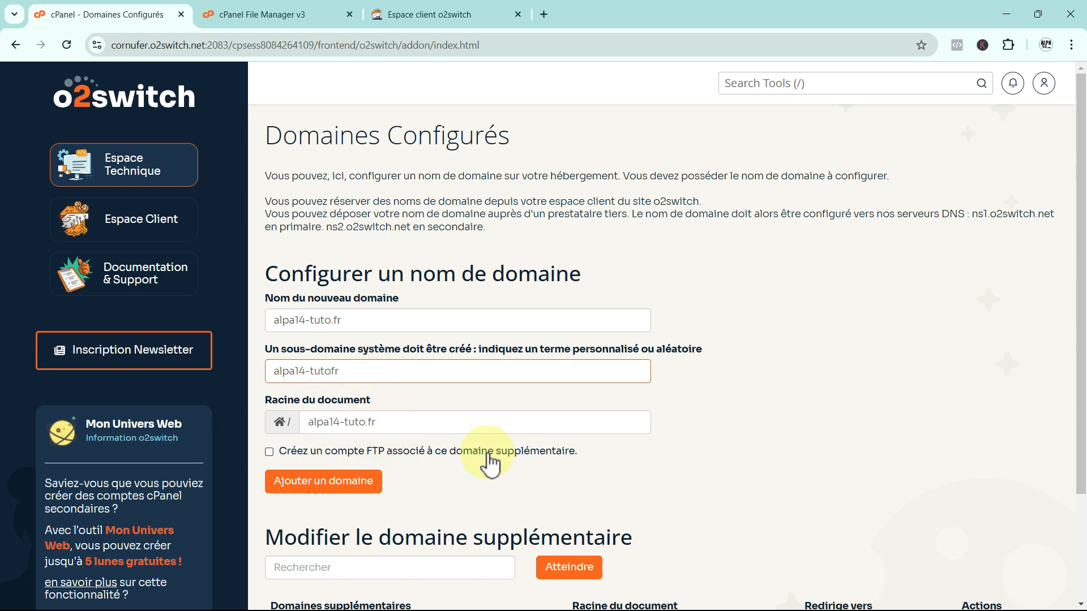
scroll(485, 456, down, 1)
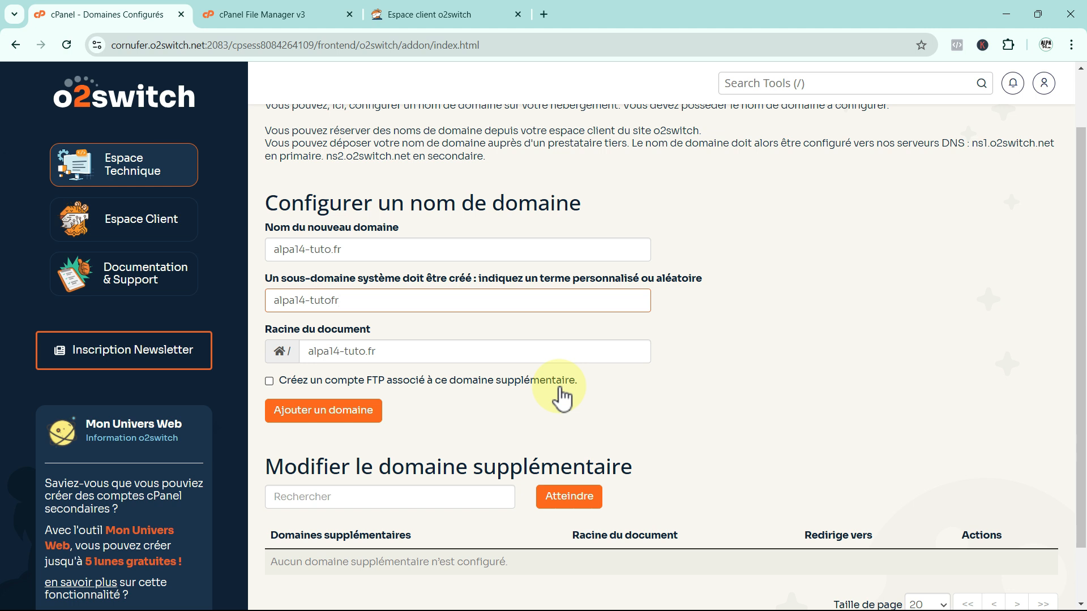
click(327, 411)
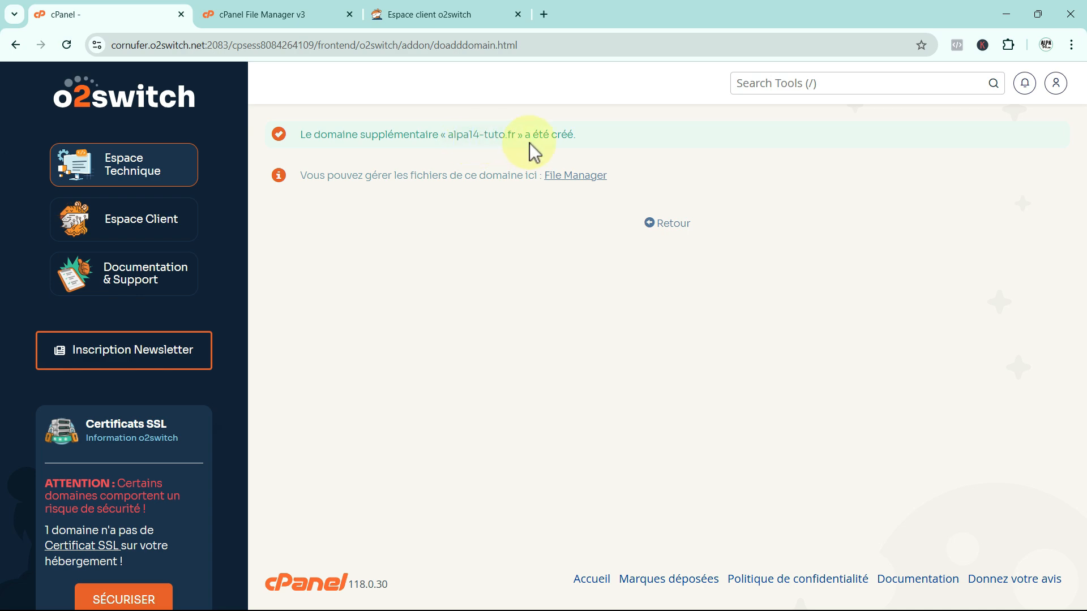
Check alpa14-tuto.fr appears in the addon domains list, then go back to the tools overview.
click(657, 223)
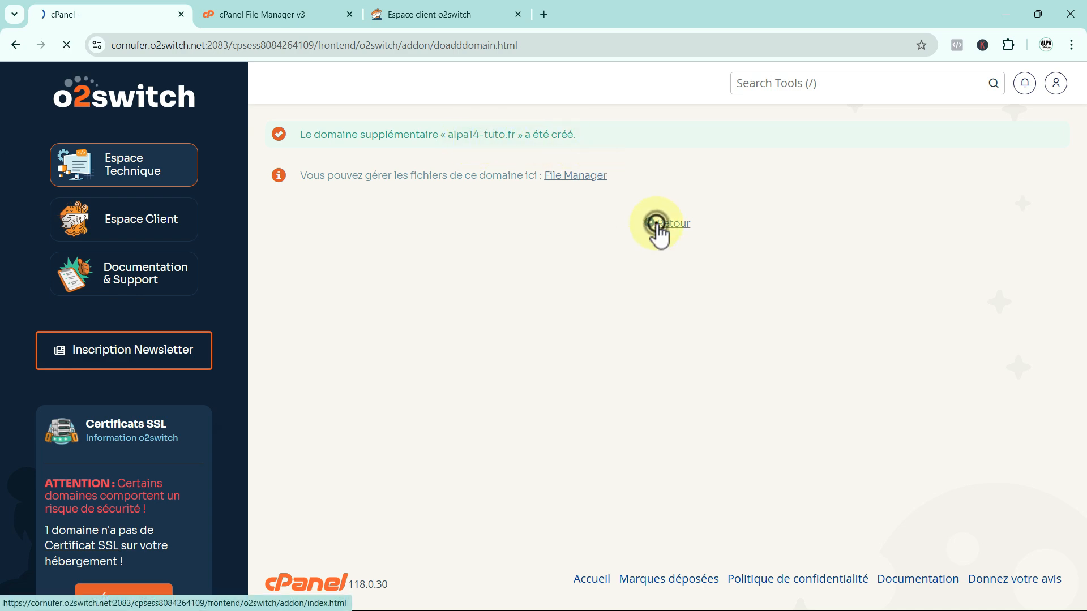
scroll(734, 481, down, 3)
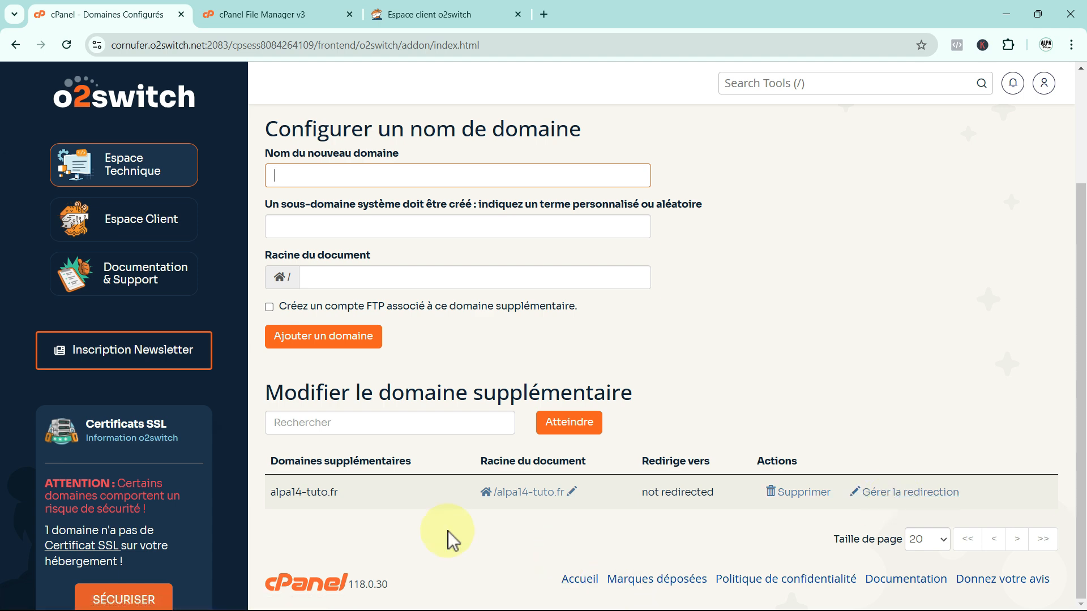
scroll(447, 531, up, 3)
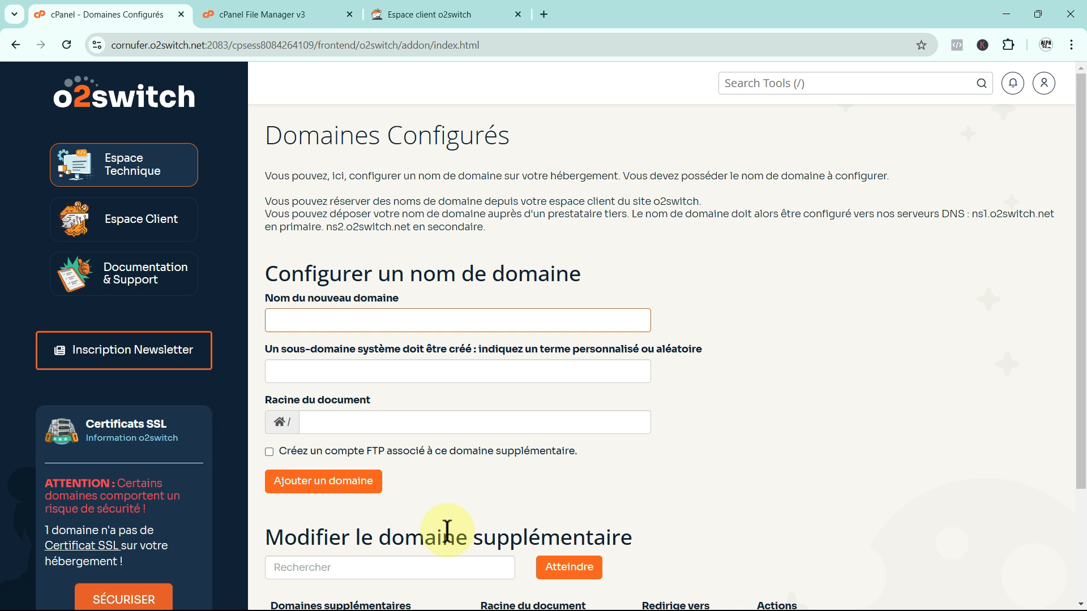
click(150, 181)
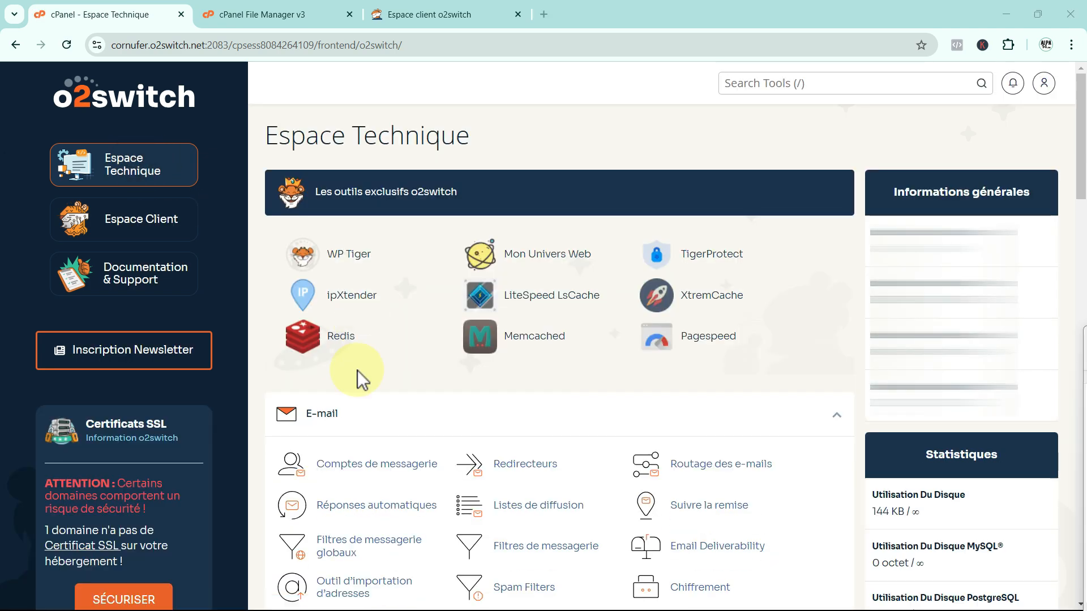
Scroll the Espace Technique dashboard down to the Sécurité tools.
scroll(358, 370, down, 2)
scroll(358, 370, down, 10)
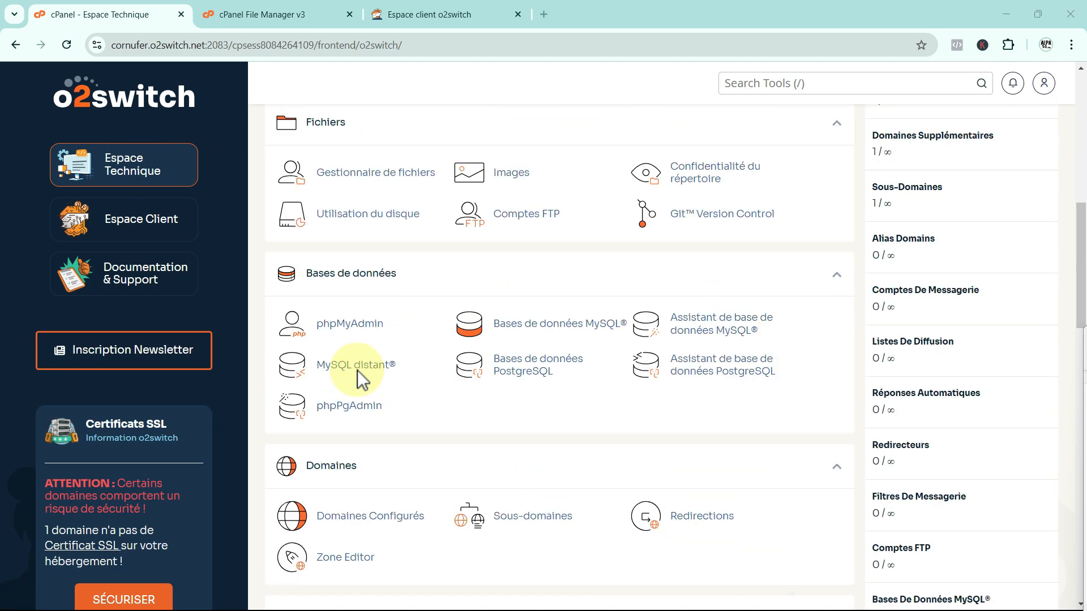
scroll(358, 370, down, 8)
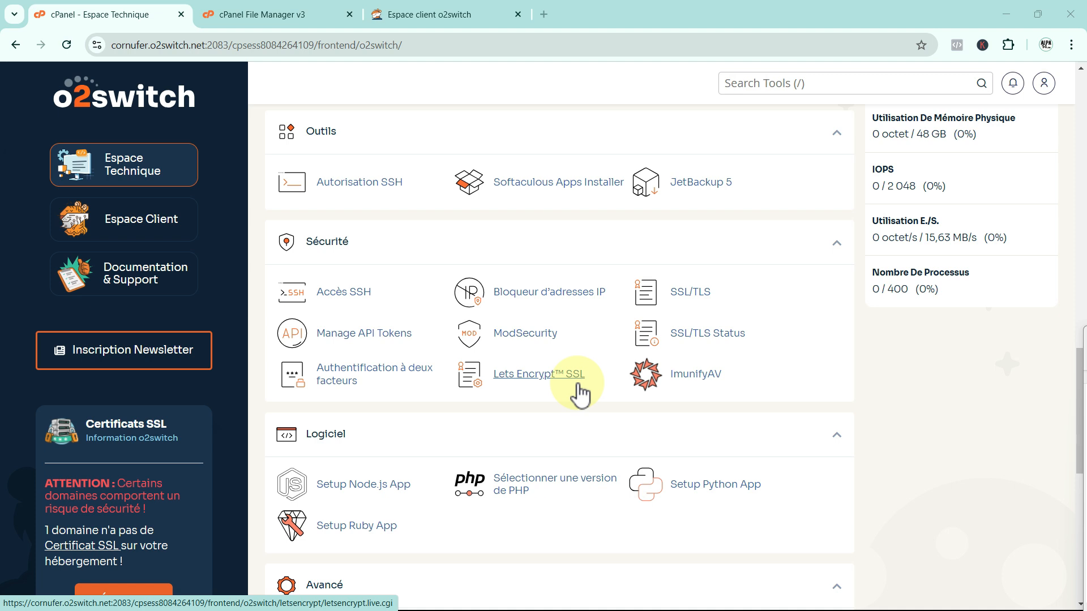
Generate a Let's Encrypt certificate for alpa14-tuto.fr with default hosts, then return to the certificate list.
click(543, 377)
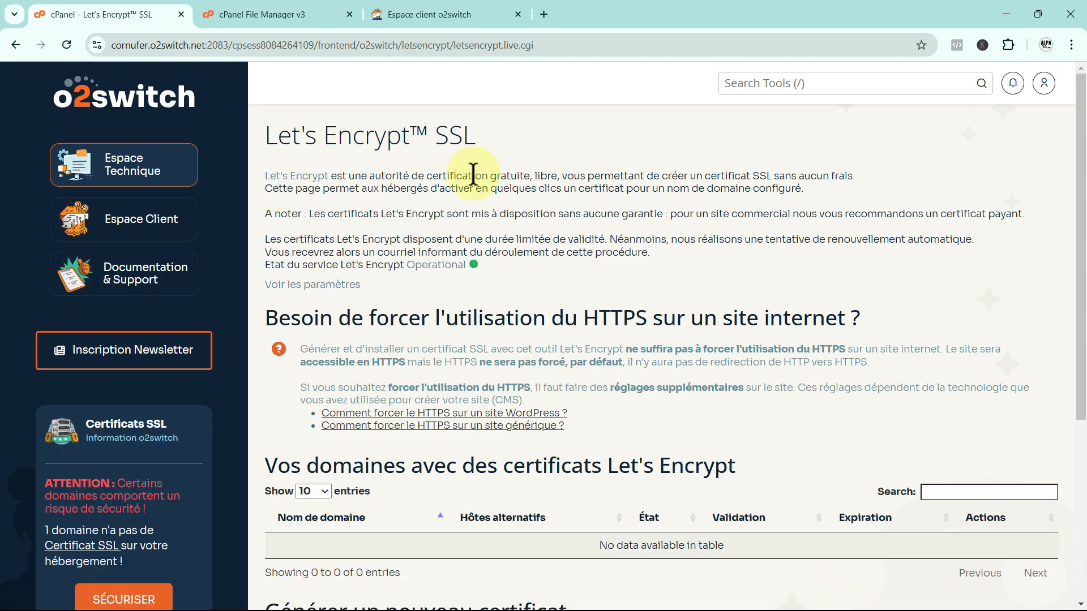
scroll(552, 343, down, 2)
scroll(552, 344, down, 2)
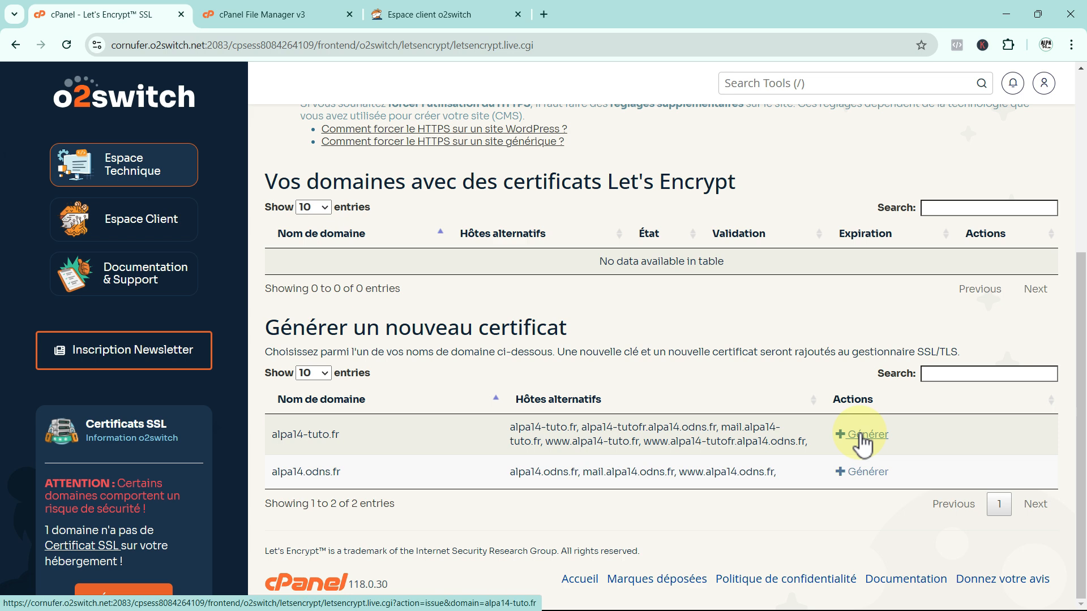
click(860, 434)
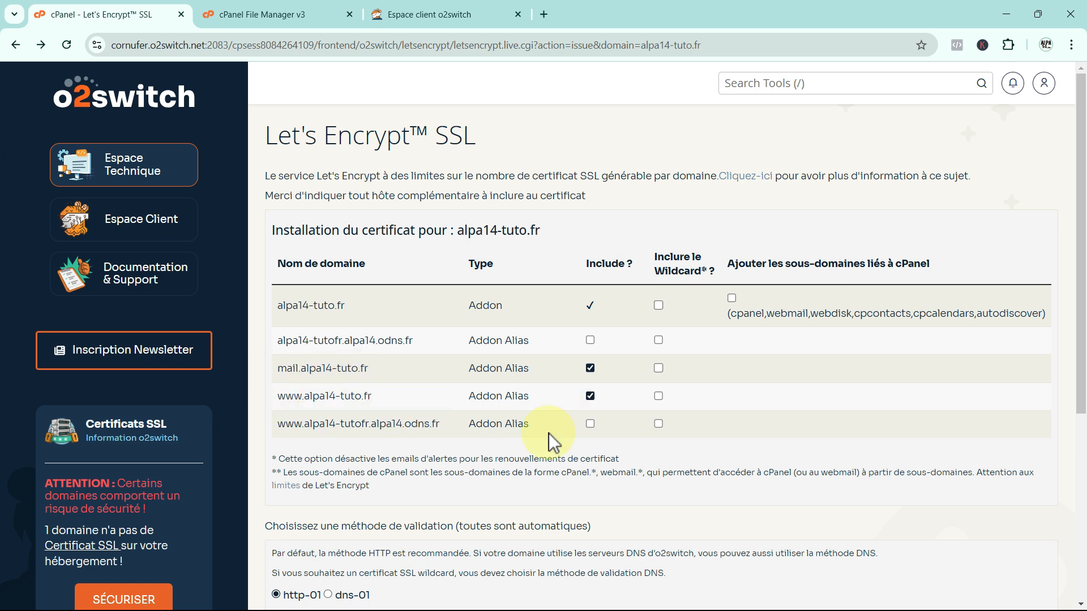
scroll(647, 440, down, 5)
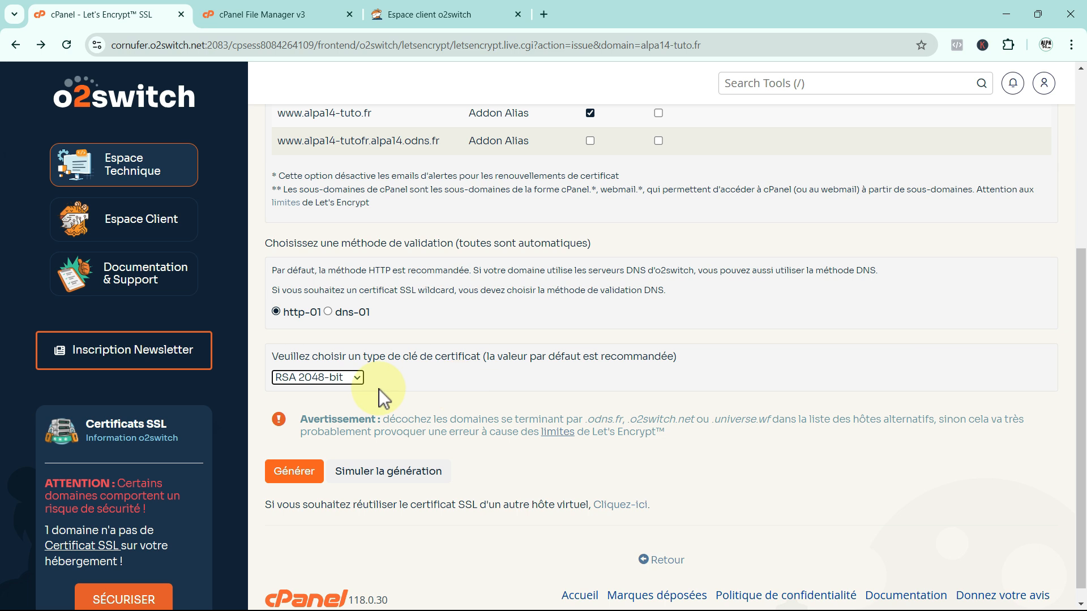
scroll(538, 411, down, 1)
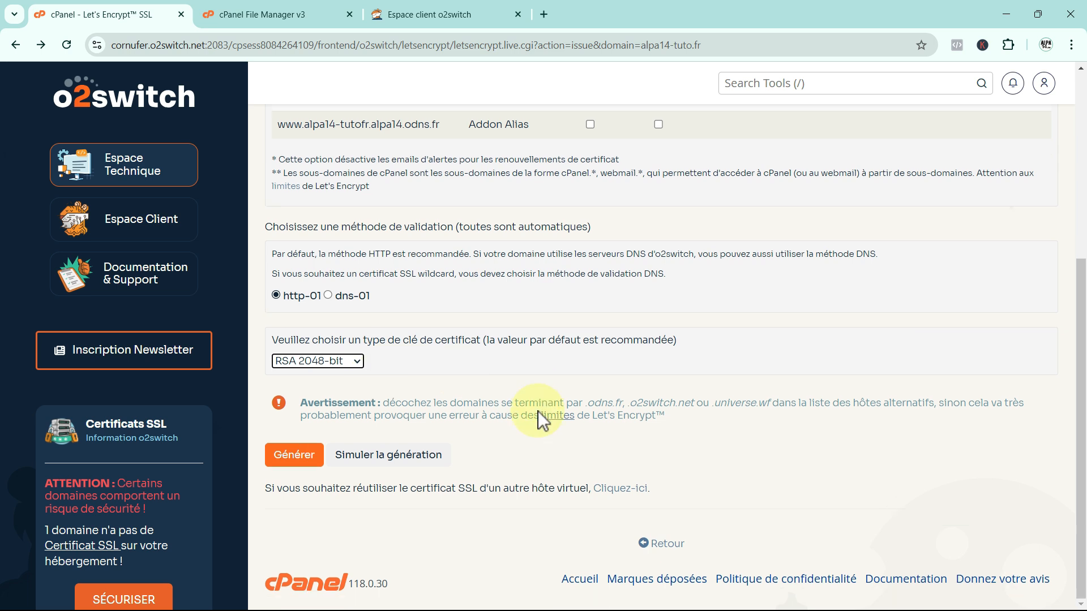
click(292, 459)
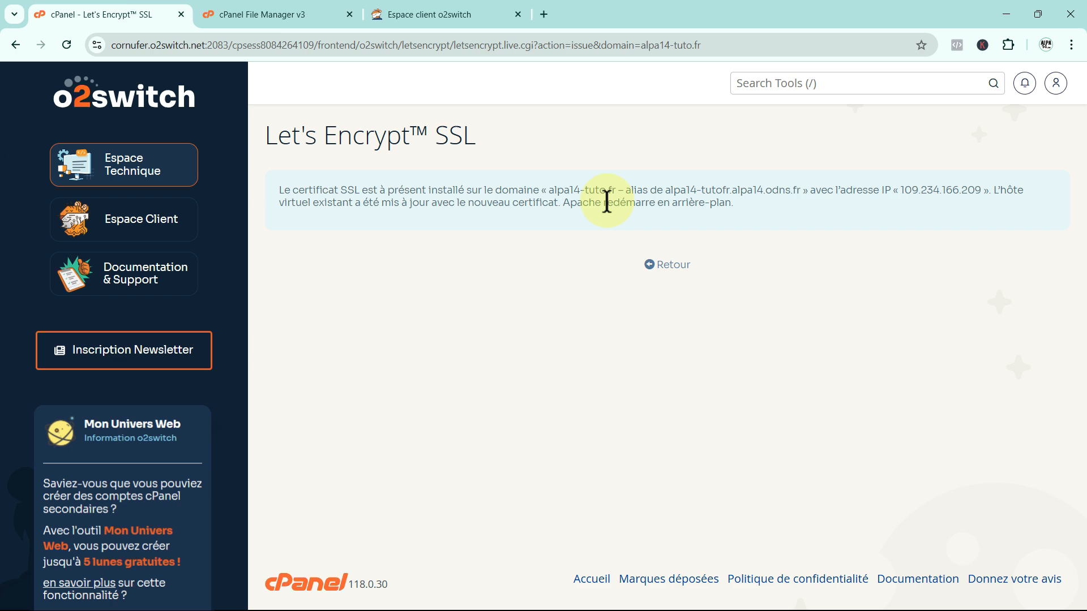
click(665, 265)
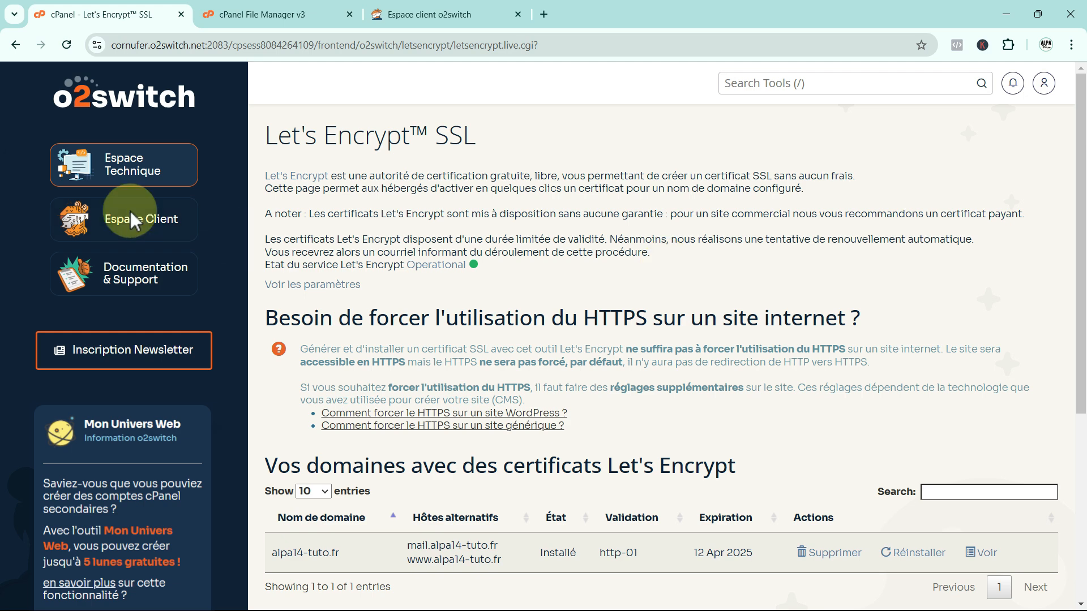
Return to Espace Technique and open WordPress from the Softaculous Apps Installer scripts.
click(118, 161)
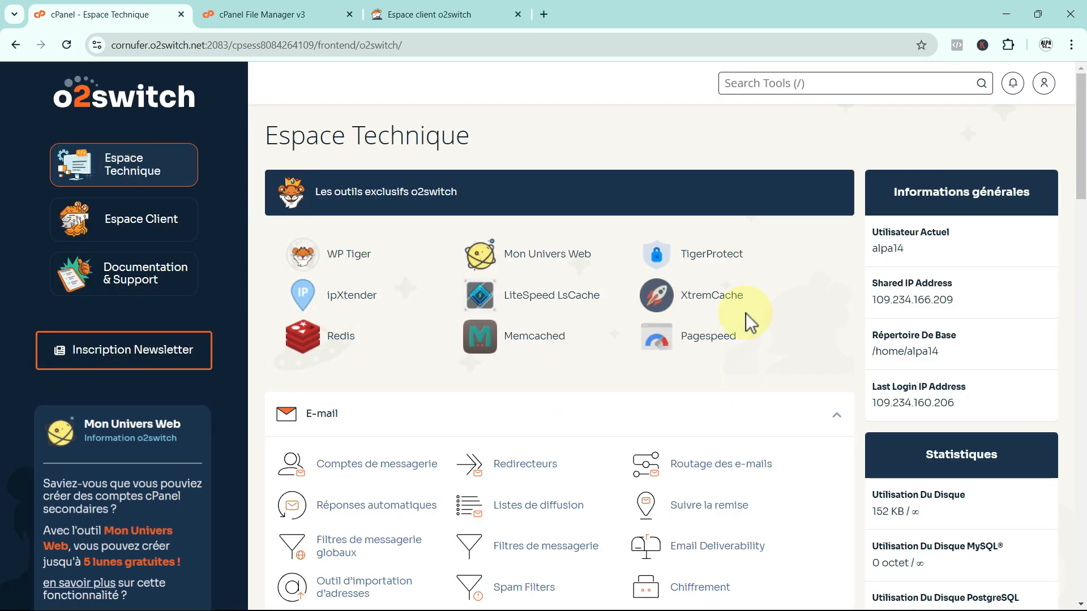
scroll(747, 323, down, 9)
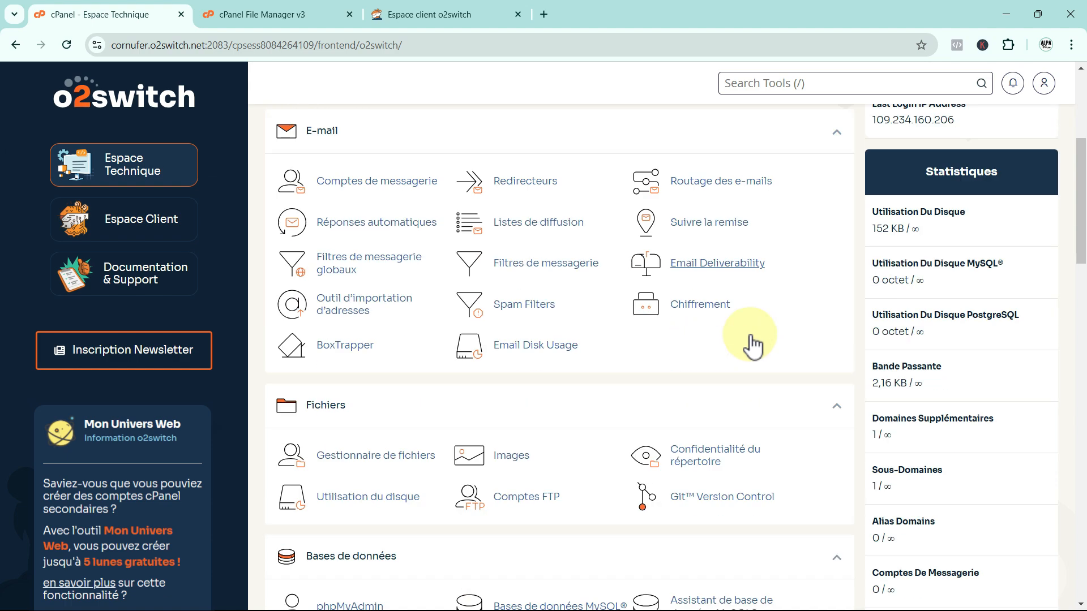
scroll(749, 334, down, 8)
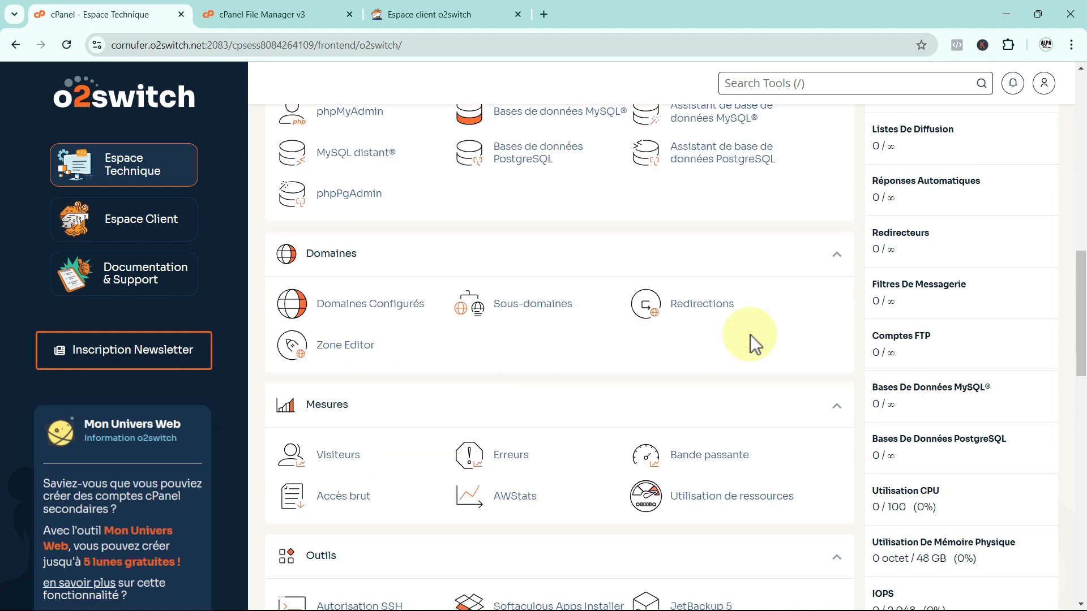
scroll(749, 335, down, 11)
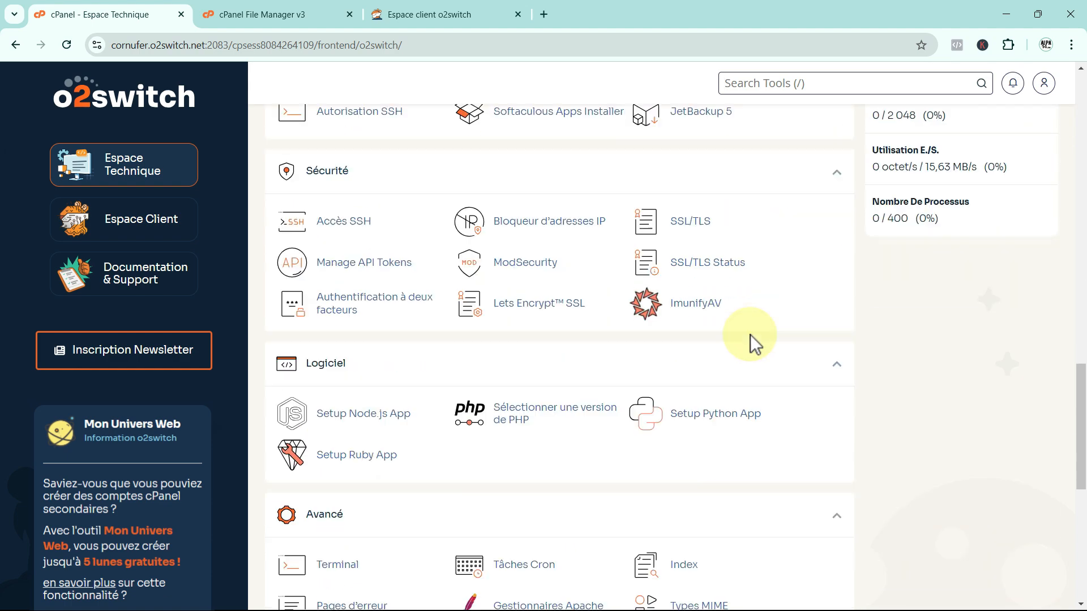
scroll(749, 335, down, 2)
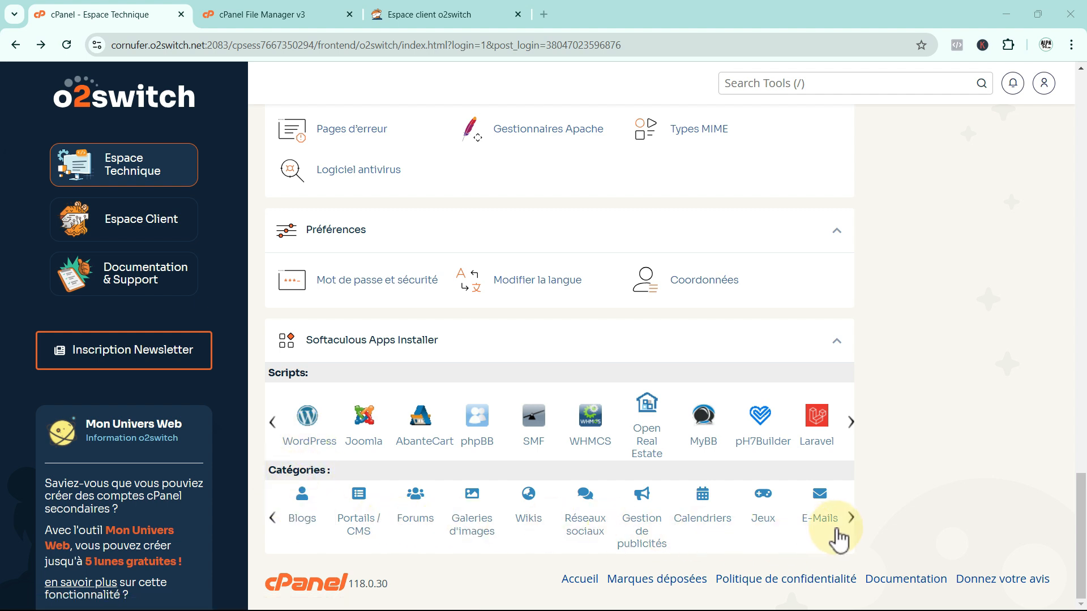
click(850, 518)
click(271, 518)
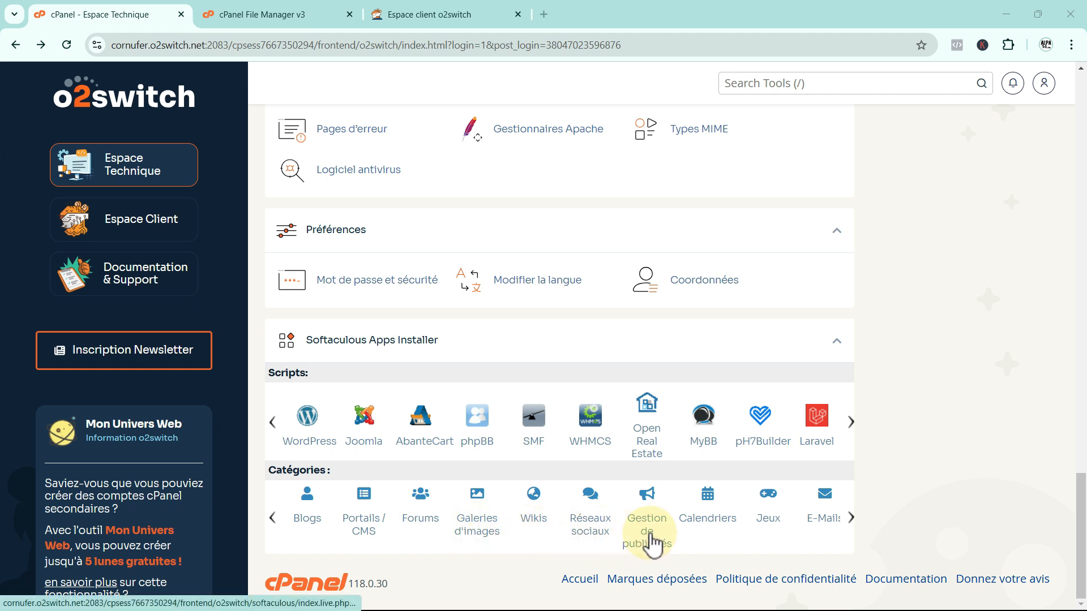
click(850, 518)
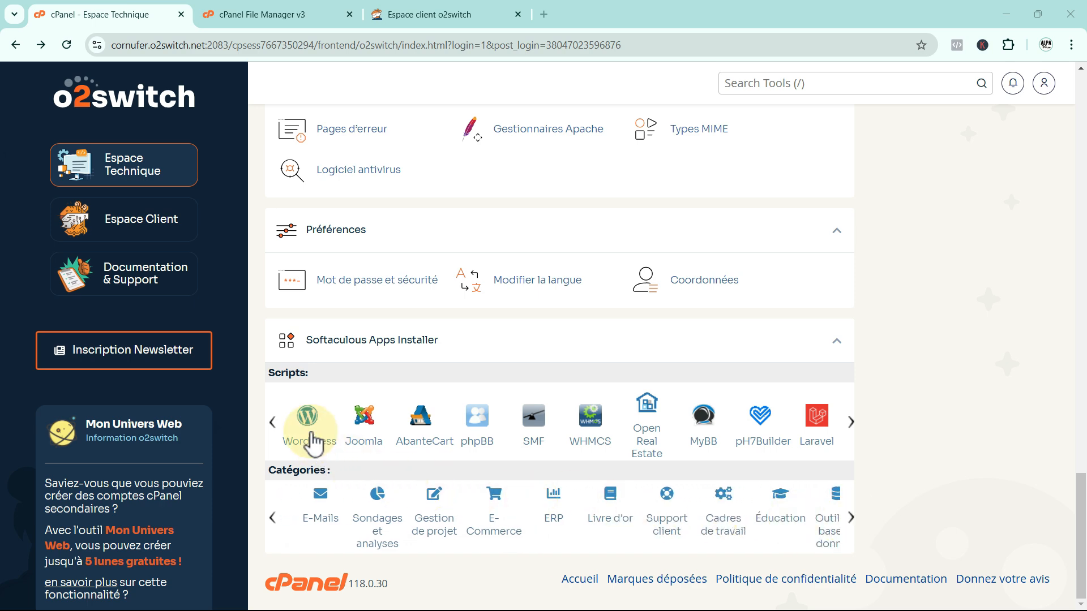
click(310, 445)
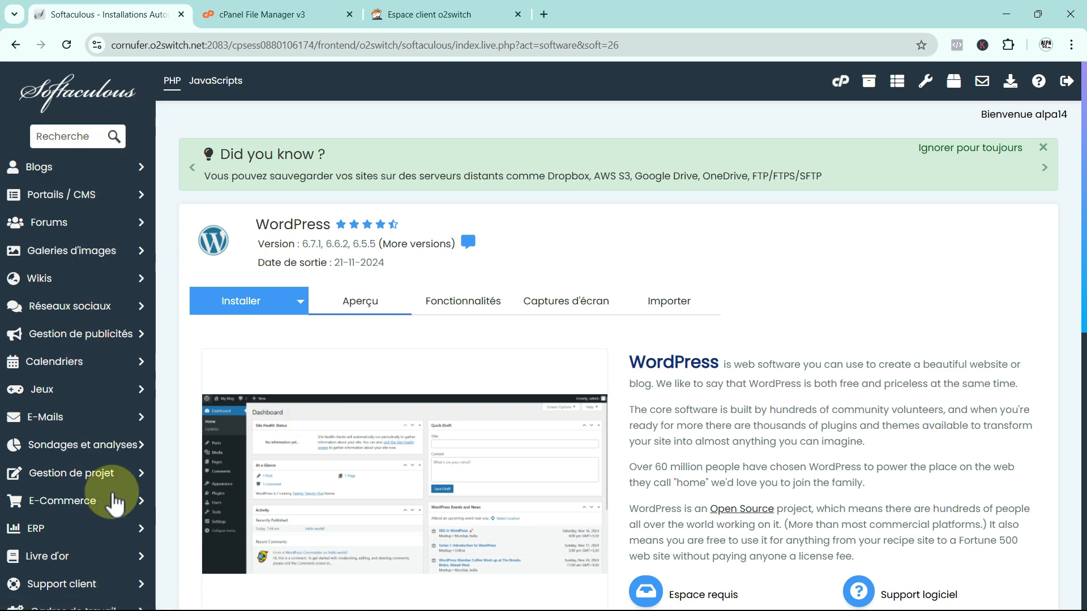
Start the WordPress install on domain alpa14-tuto.fr, keeping version 6.7.1.
click(139, 167)
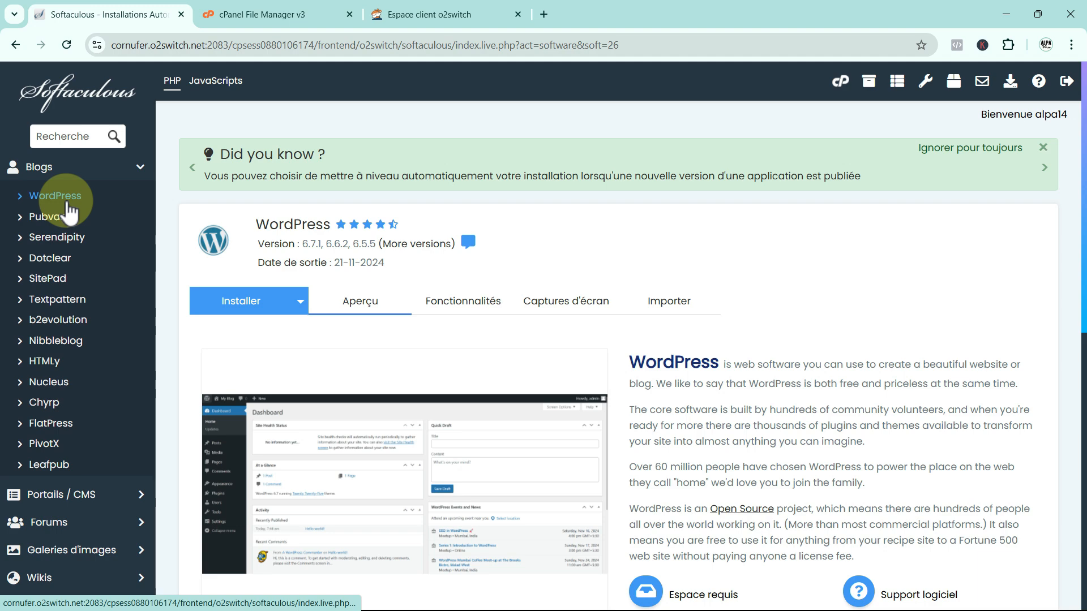
click(140, 169)
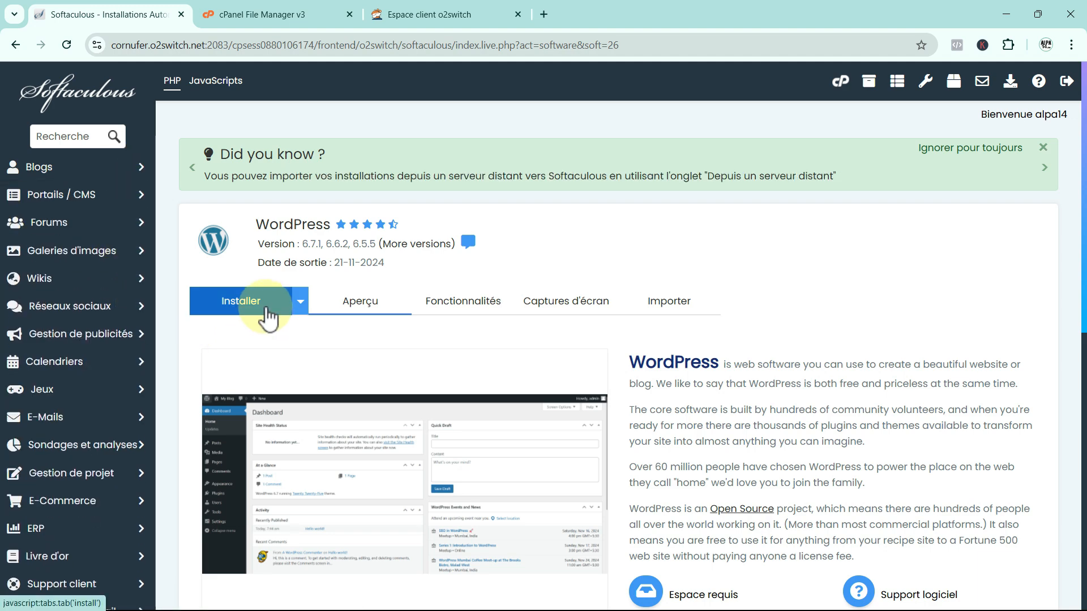
click(235, 307)
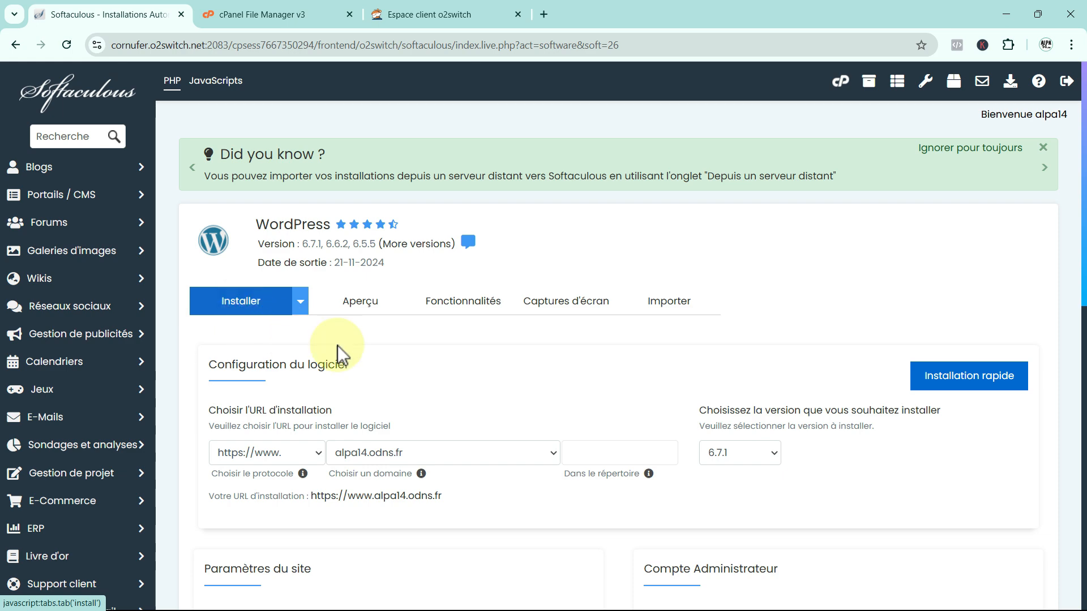
scroll(409, 351, down, 1)
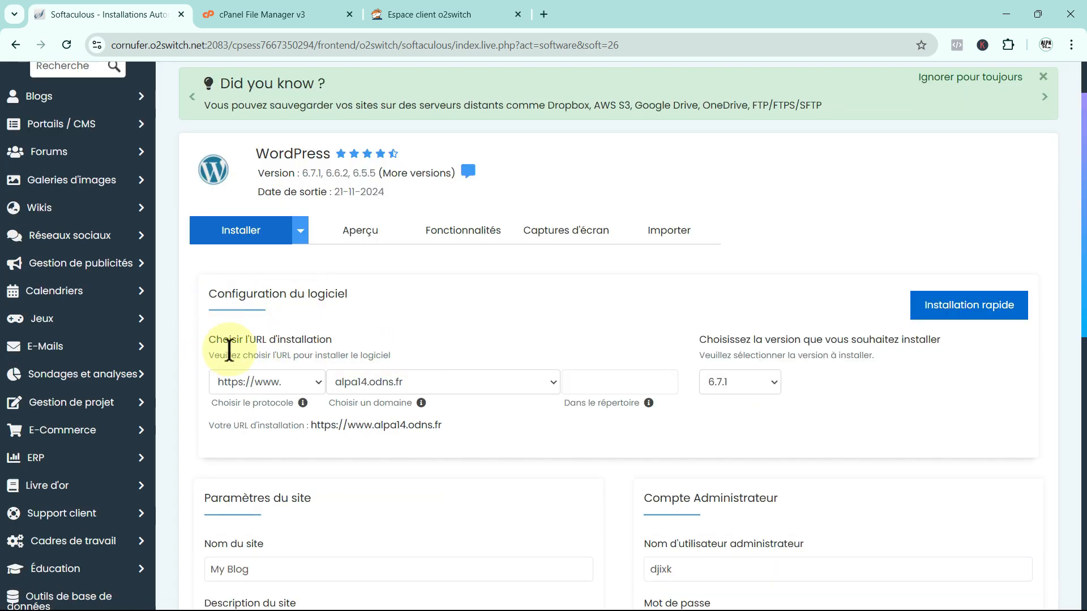
click(273, 352)
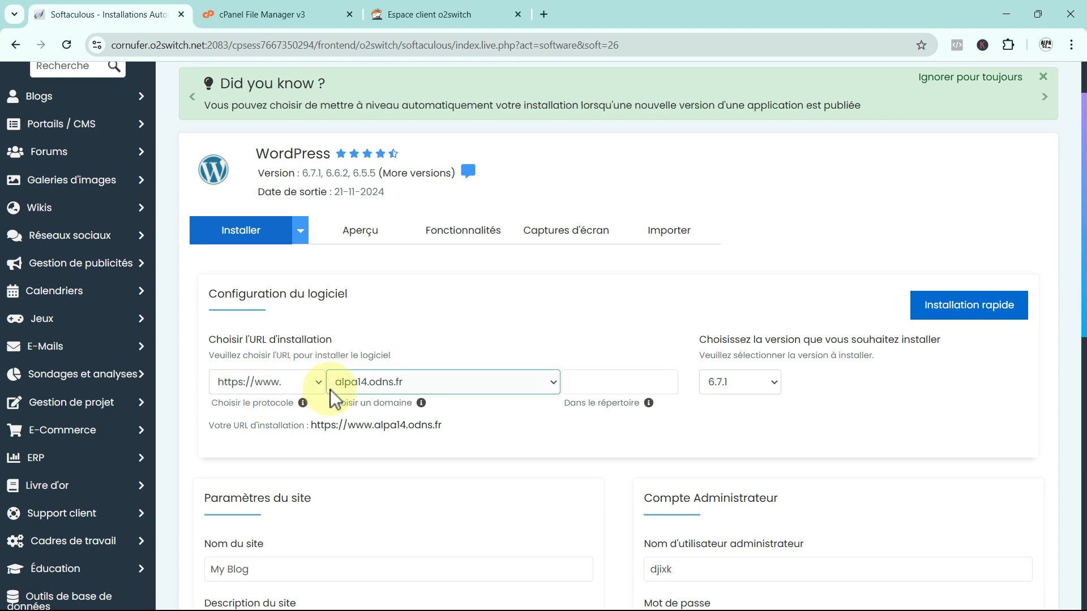
click(554, 384)
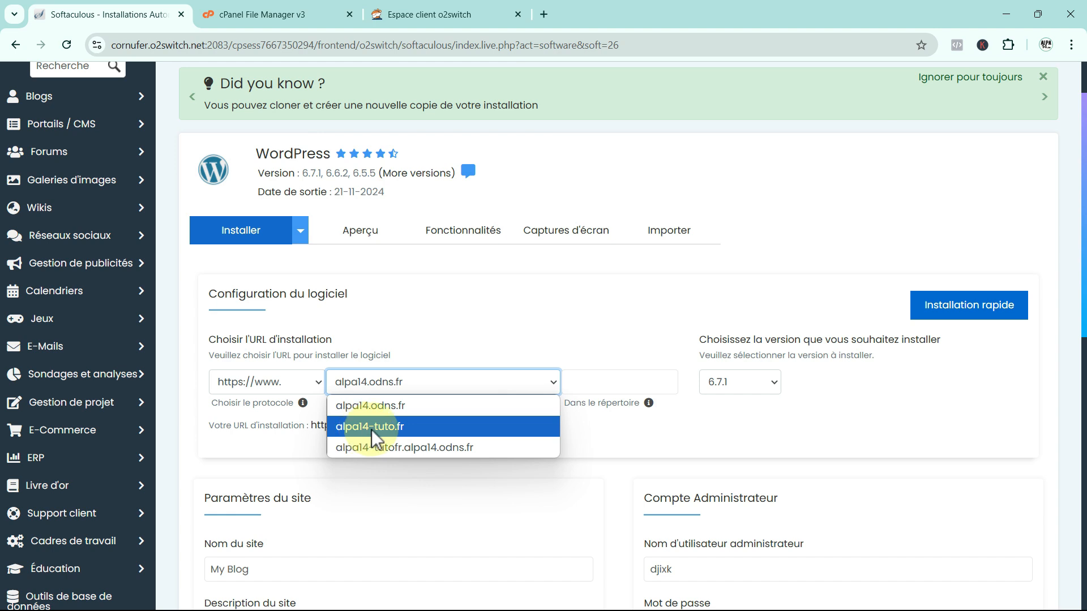
click(392, 430)
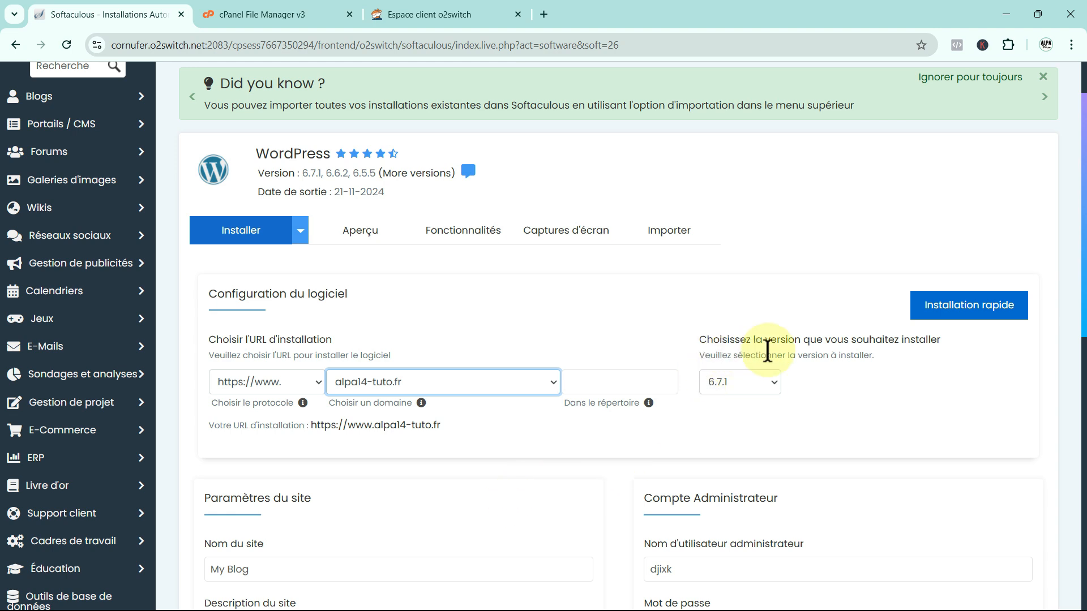
click(774, 381)
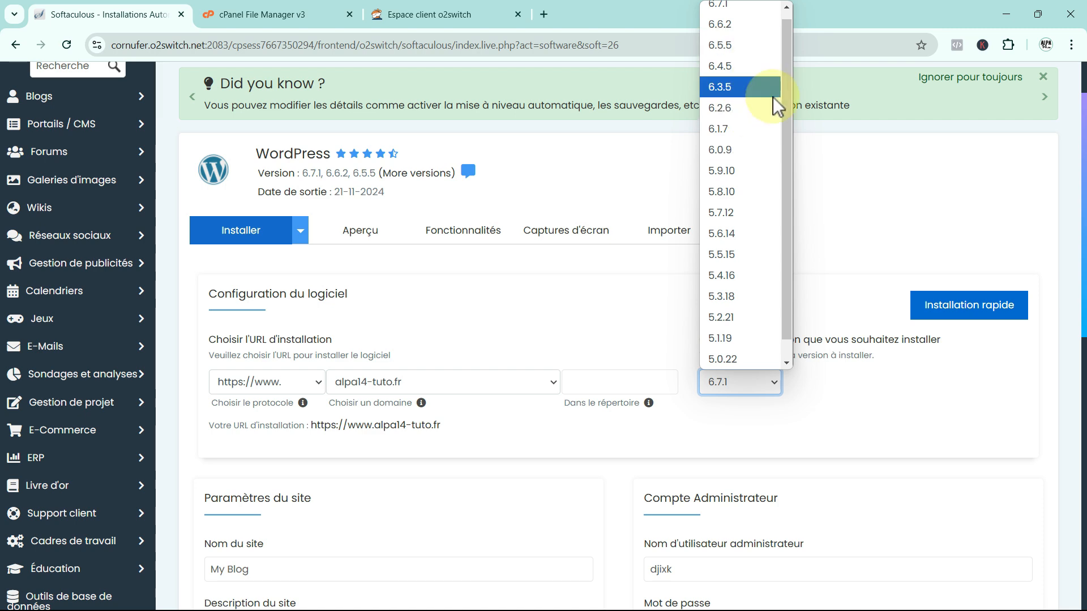
click(748, 12)
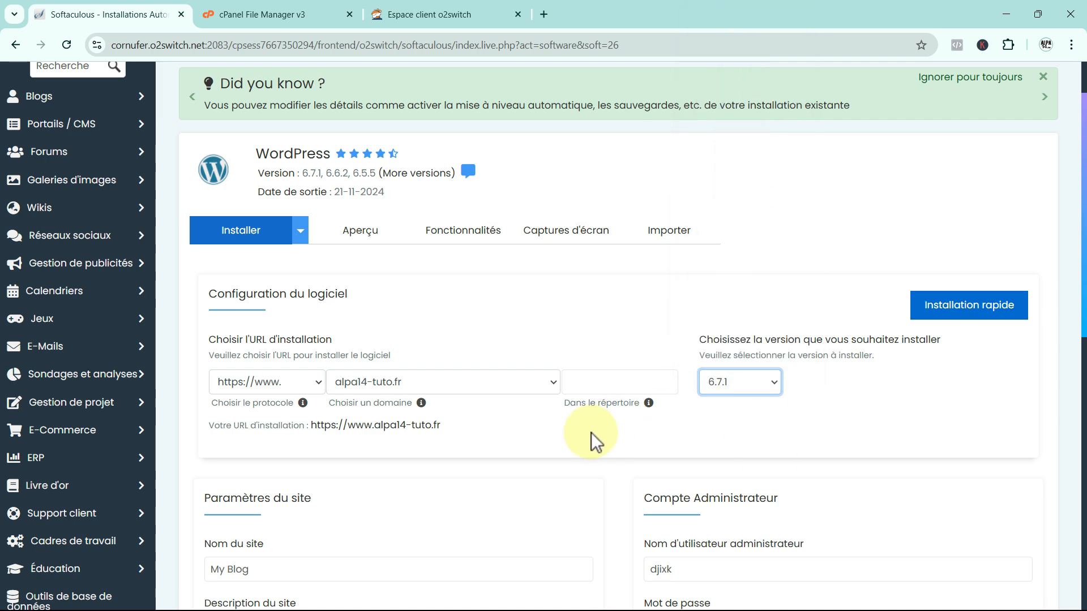
Replace the generated admin username with a custom one and enter a strong admin password.
scroll(568, 436, down, 3)
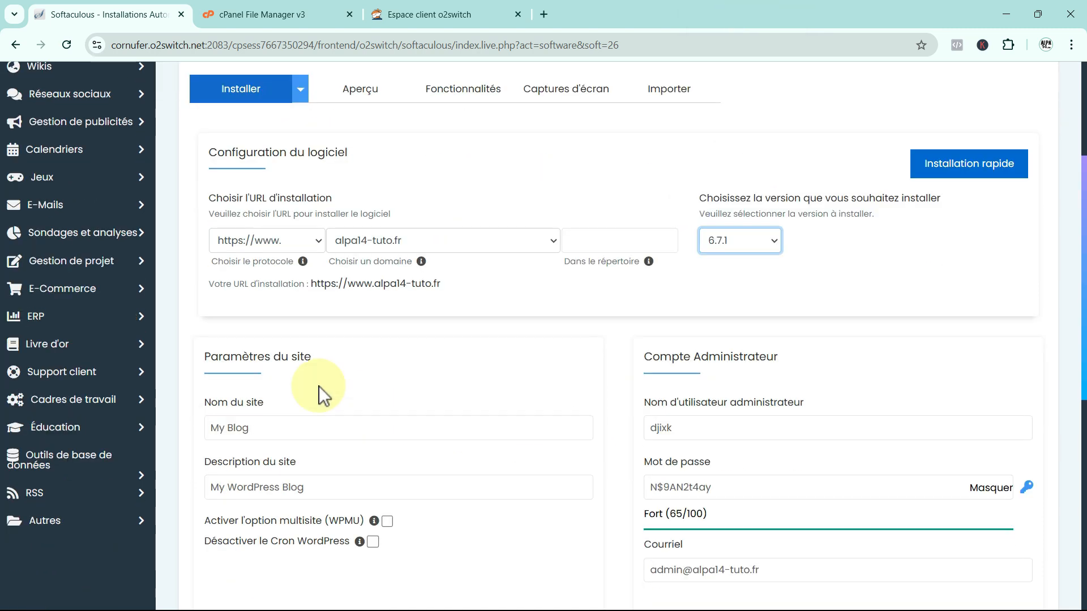
click(251, 429)
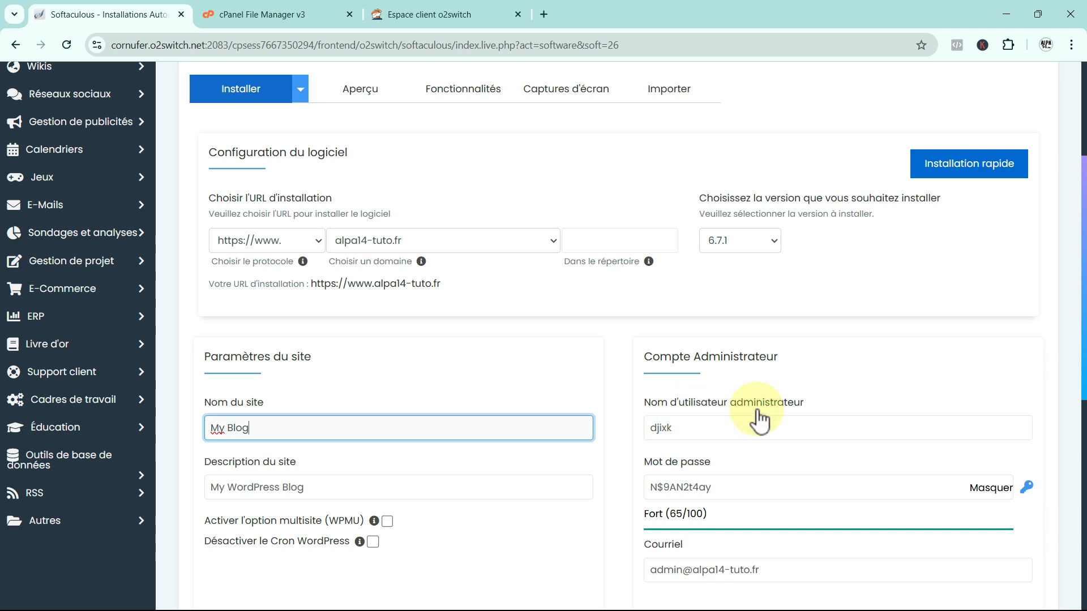
click(687, 430)
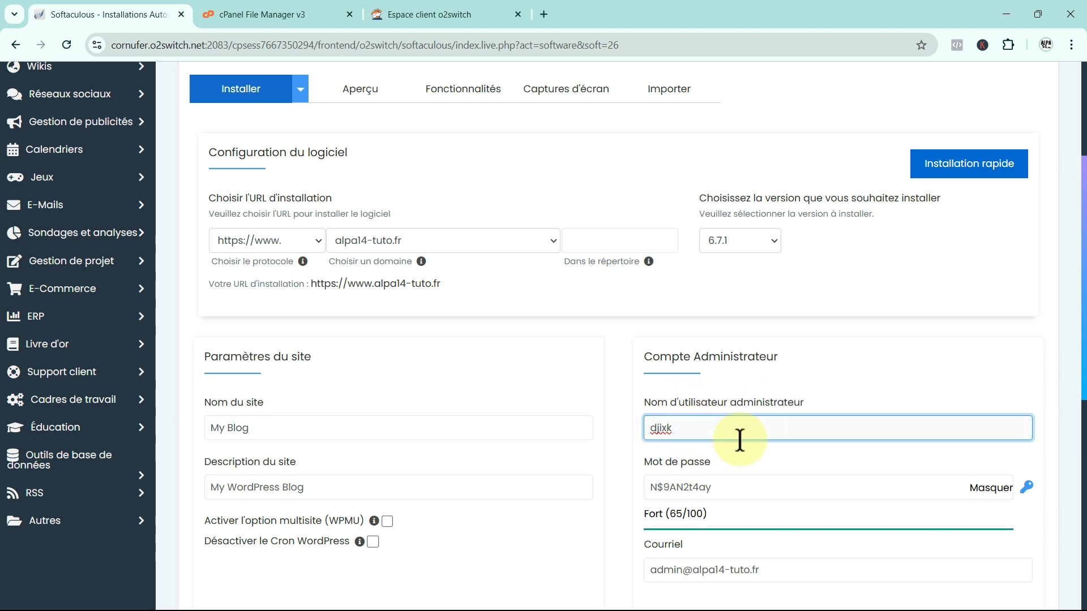
key(BackSpace)
key(BackSpace)
key(BackSpace)
key(BackSpace)
text(alpa14-tuto)
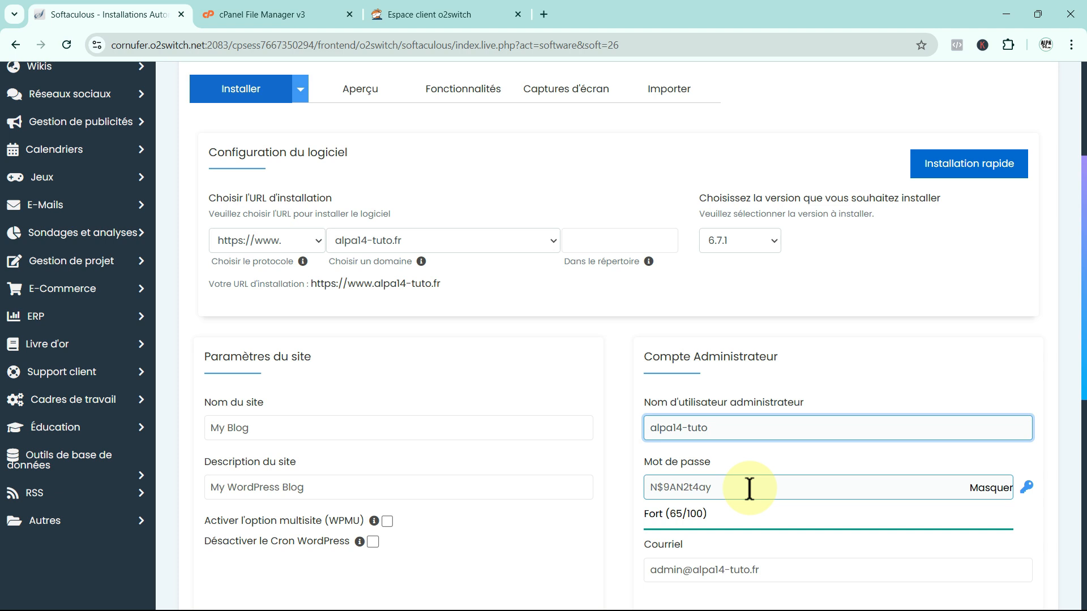
click(748, 487)
key(BackSpace)
key(BackSpace)
key(BackSpace)
key(BackSpace)
key(BackSpace)
key(BackSpace)
key(BackSpace)
key(BackSpace)
key(BackSpace)
key(BackSpace)
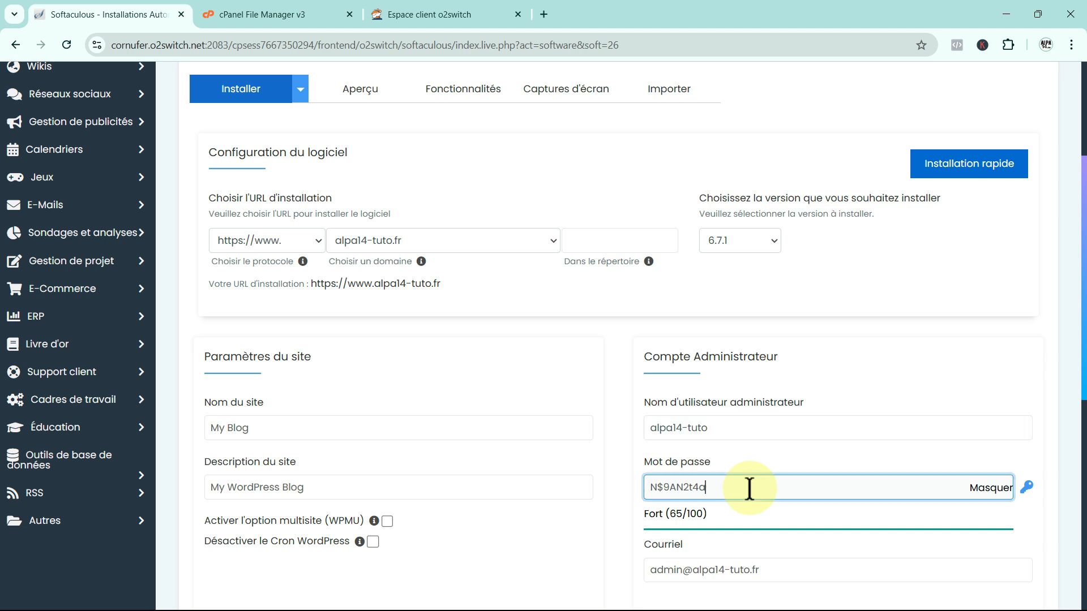
text(Al•••••••••••)
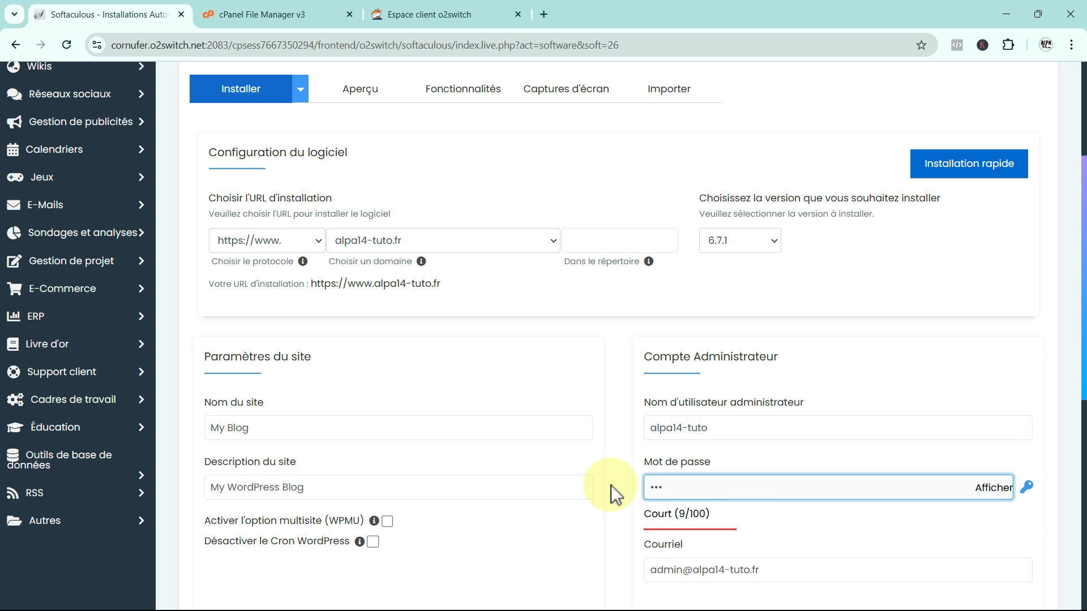
text(••••)
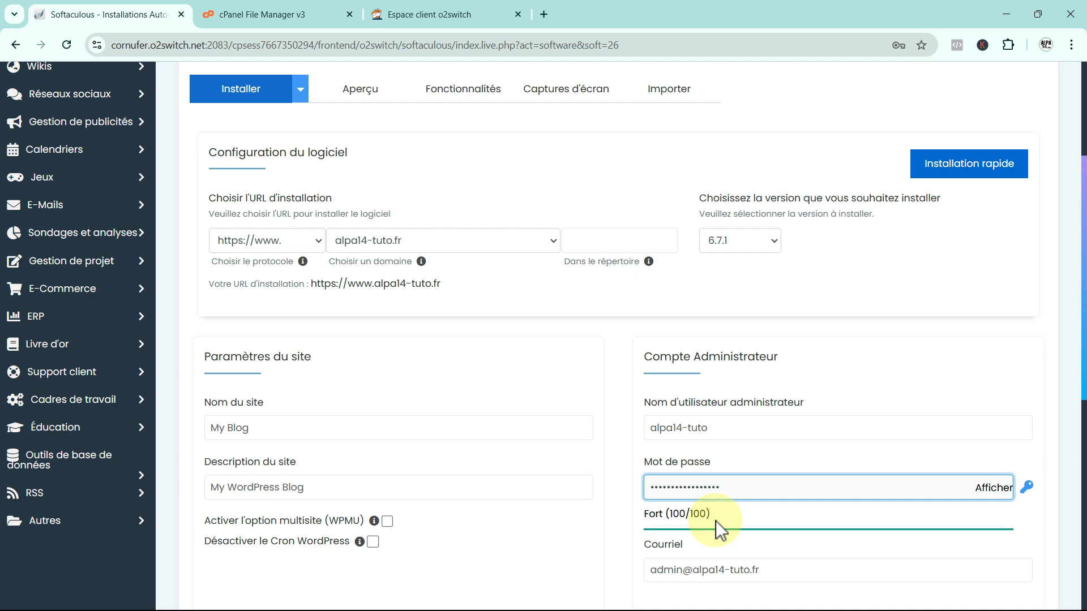
scroll(715, 521, down, 1)
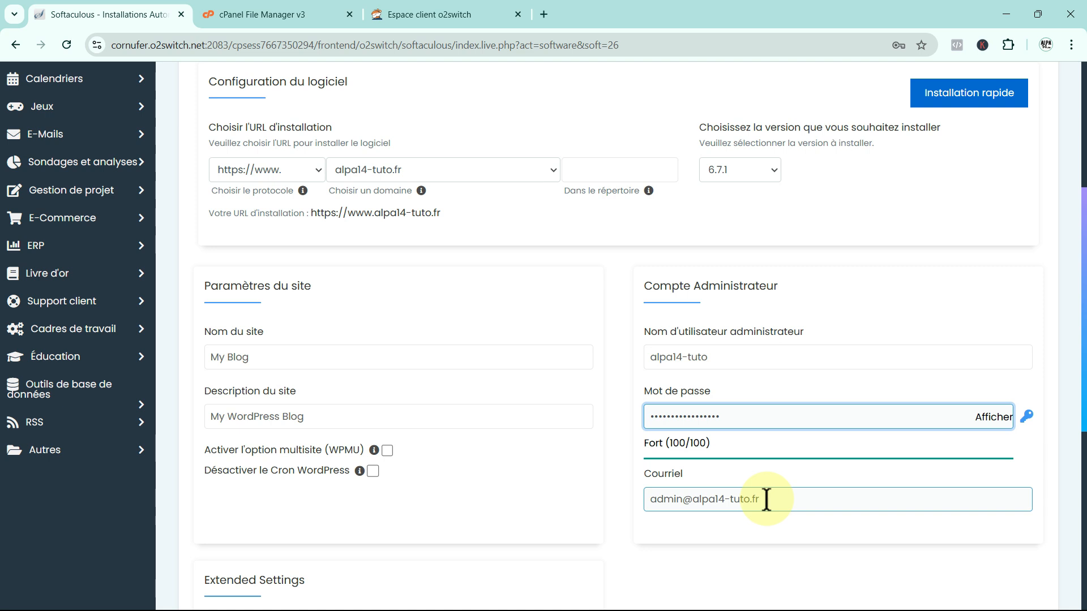
Review the admin e-mail field and keep French as the installation language.
drag(766, 499, 691, 502)
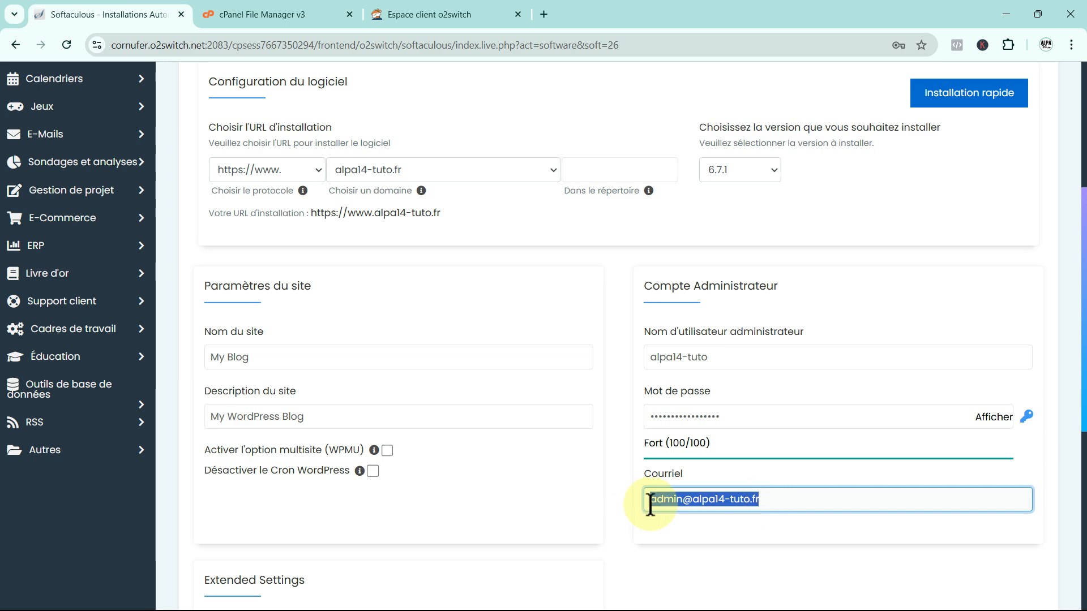
scroll(687, 543, down, 2)
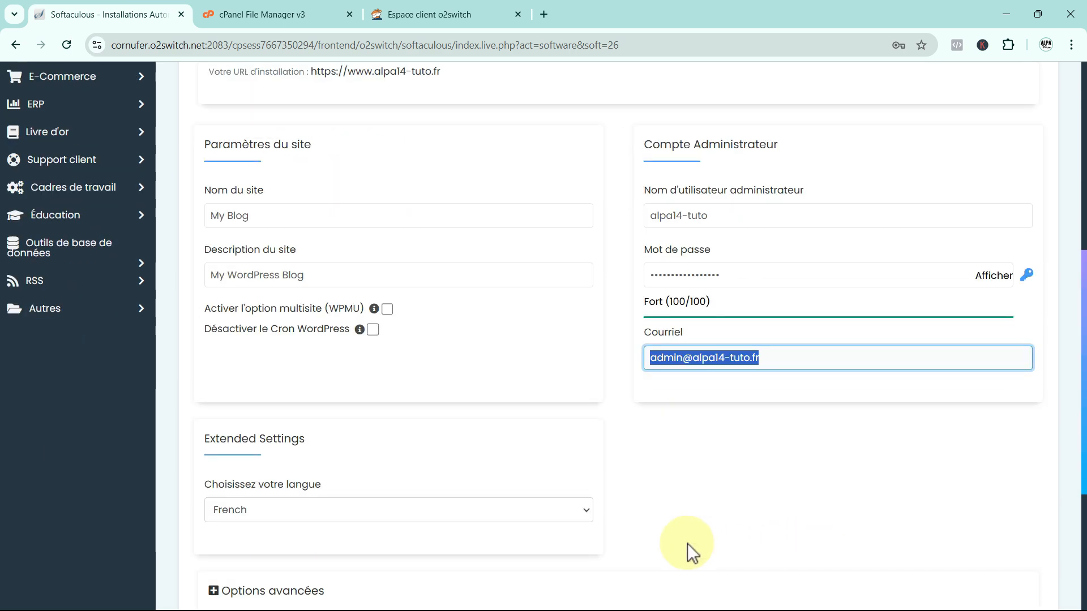
scroll(687, 543, down, 2)
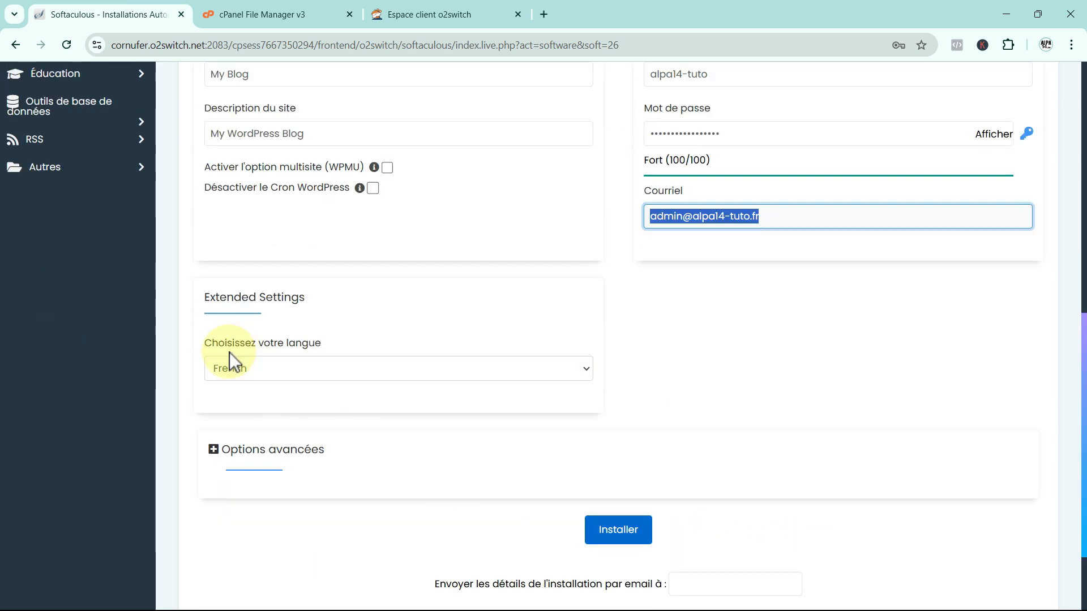
click(580, 367)
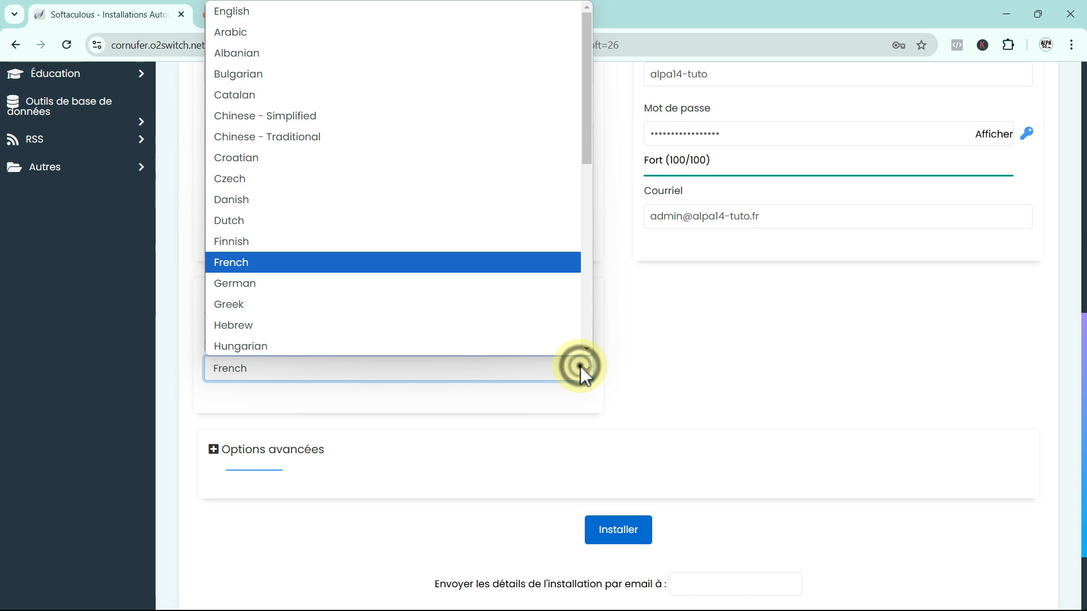
click(379, 264)
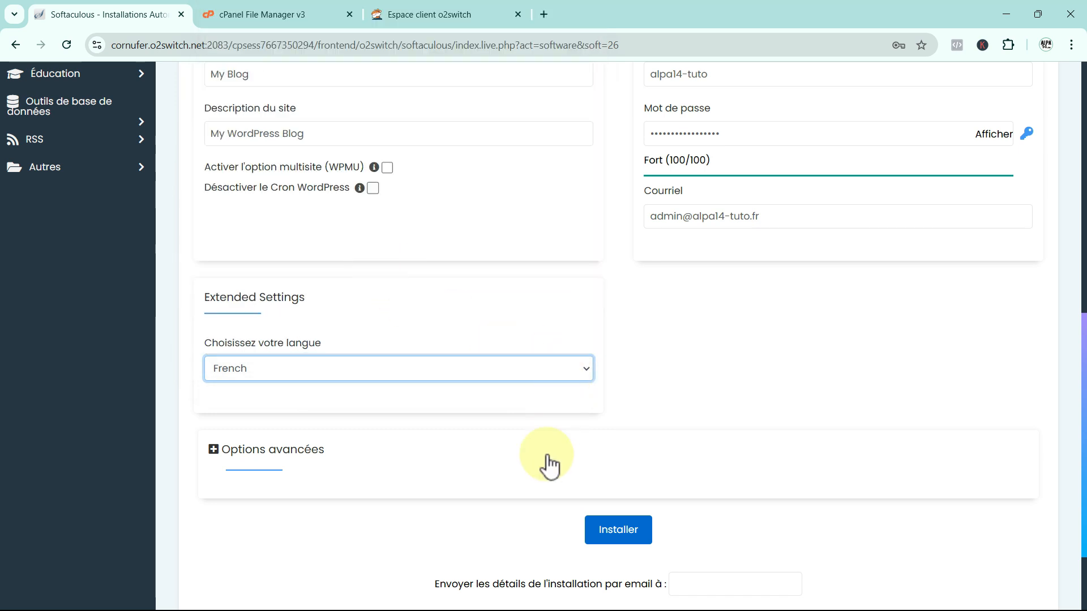
Expand Options avancées, leaving database wp676 and table prefix wpi6_ unchanged.
click(214, 450)
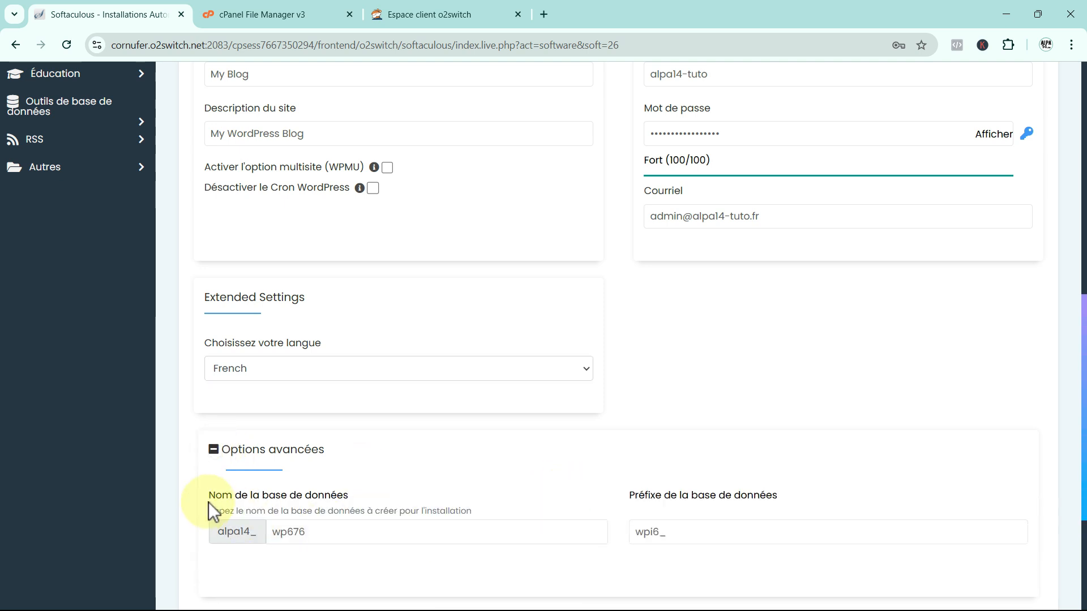
click(323, 532)
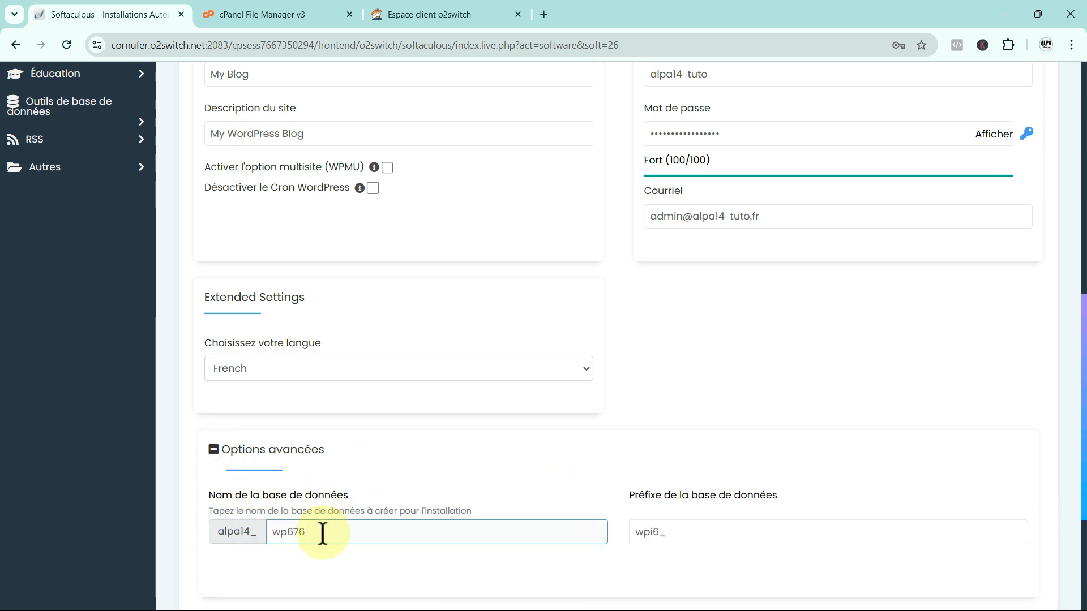
click(925, 500)
scroll(925, 500, down, 4)
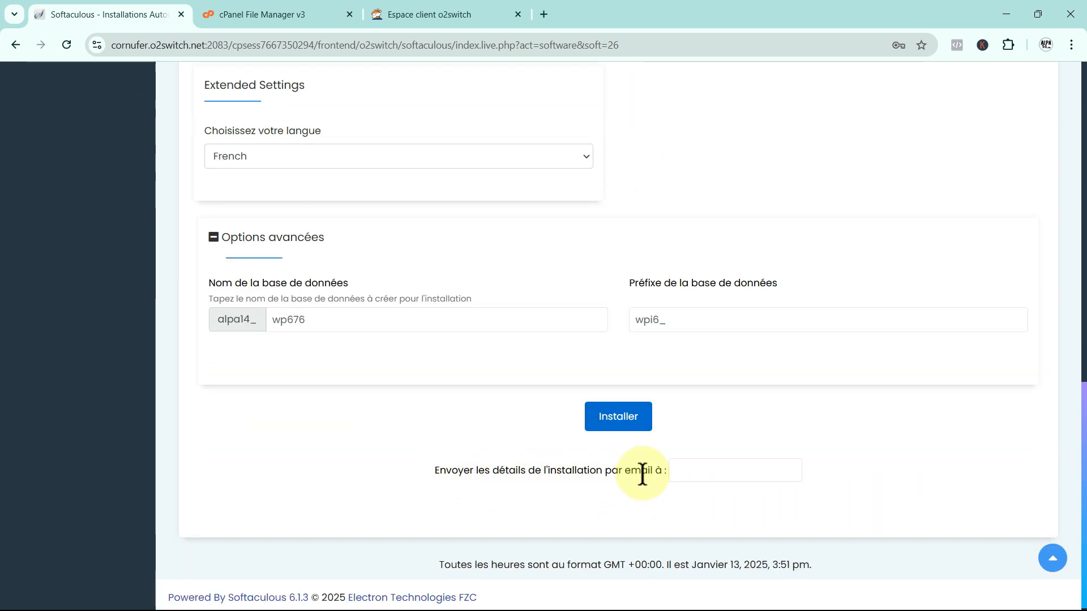
click(690, 472)
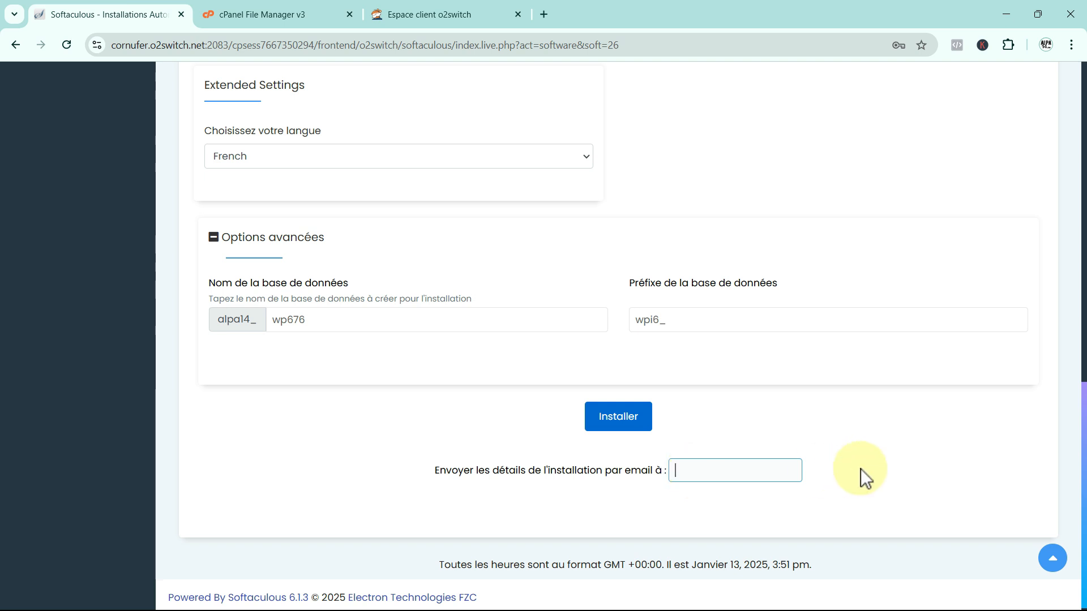
scroll(736, 452, down, 1)
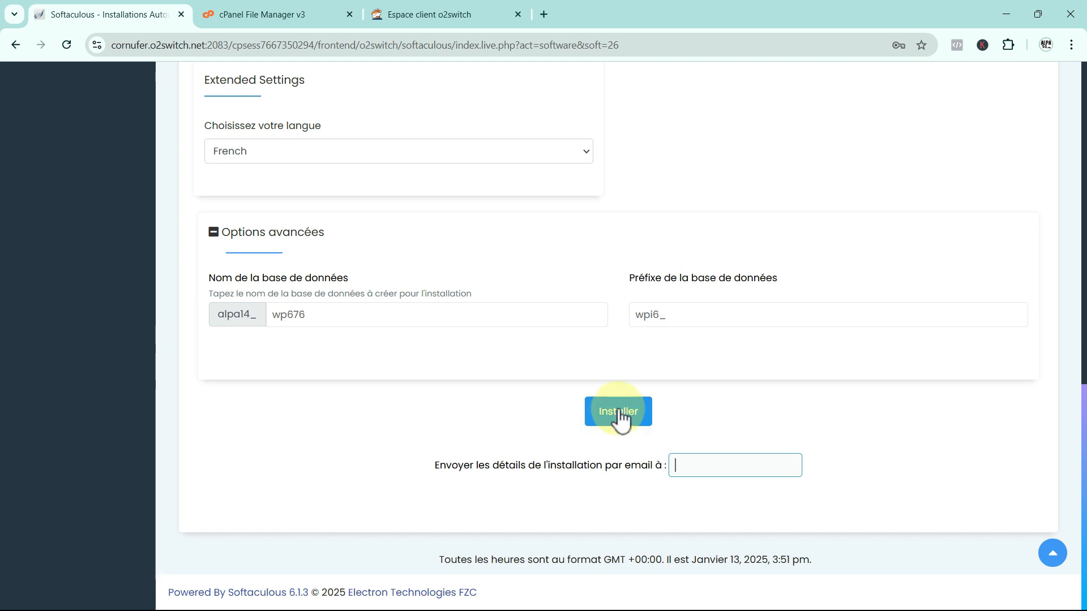
click(619, 413)
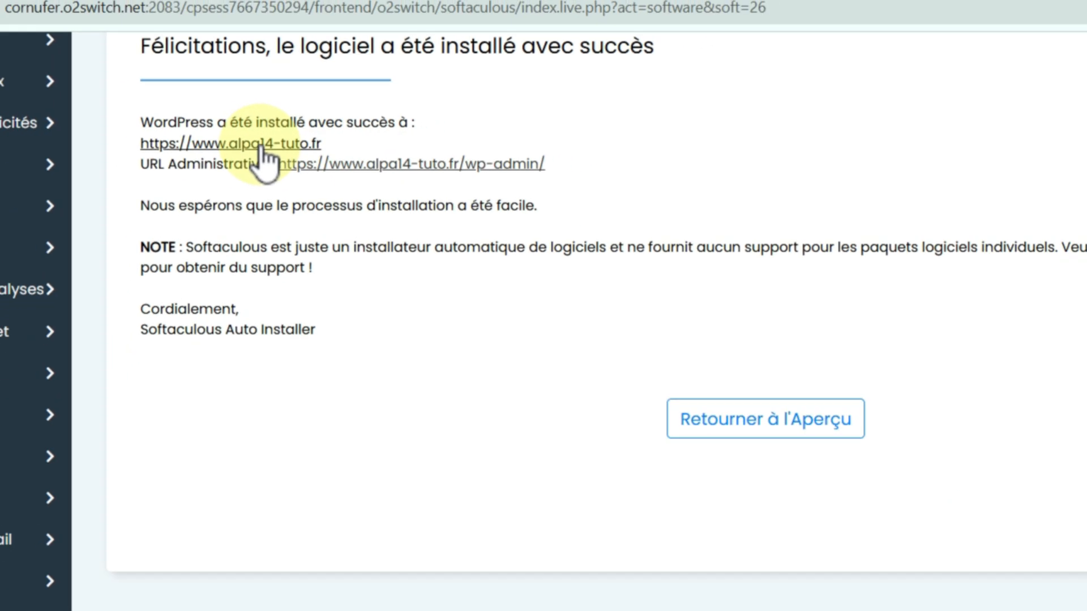
click(262, 145)
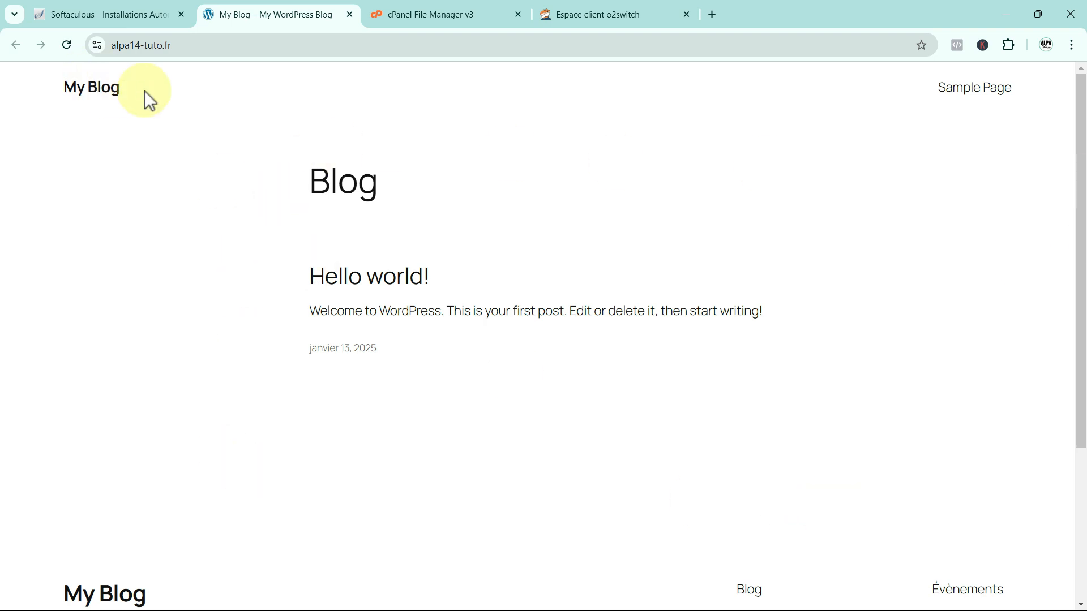
click(186, 47)
key(End)
text(wp)
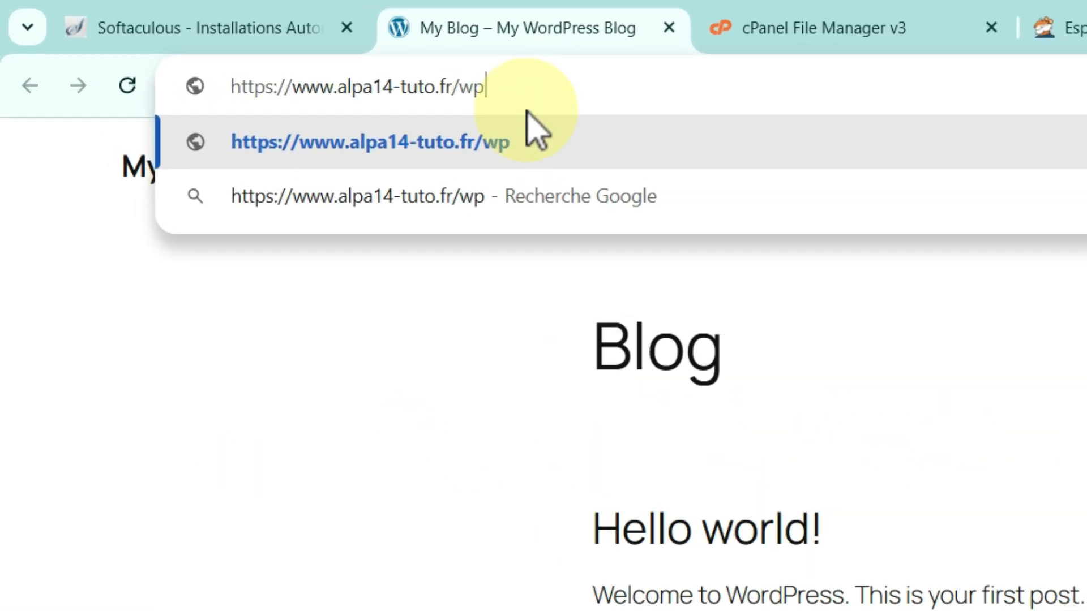
text(-admin)
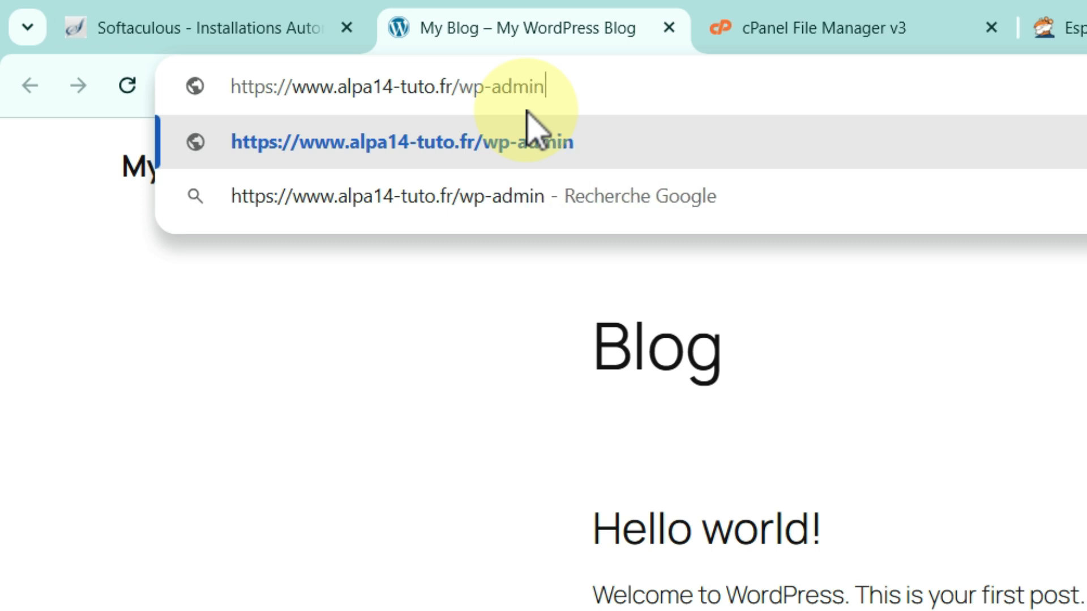
key(Return)
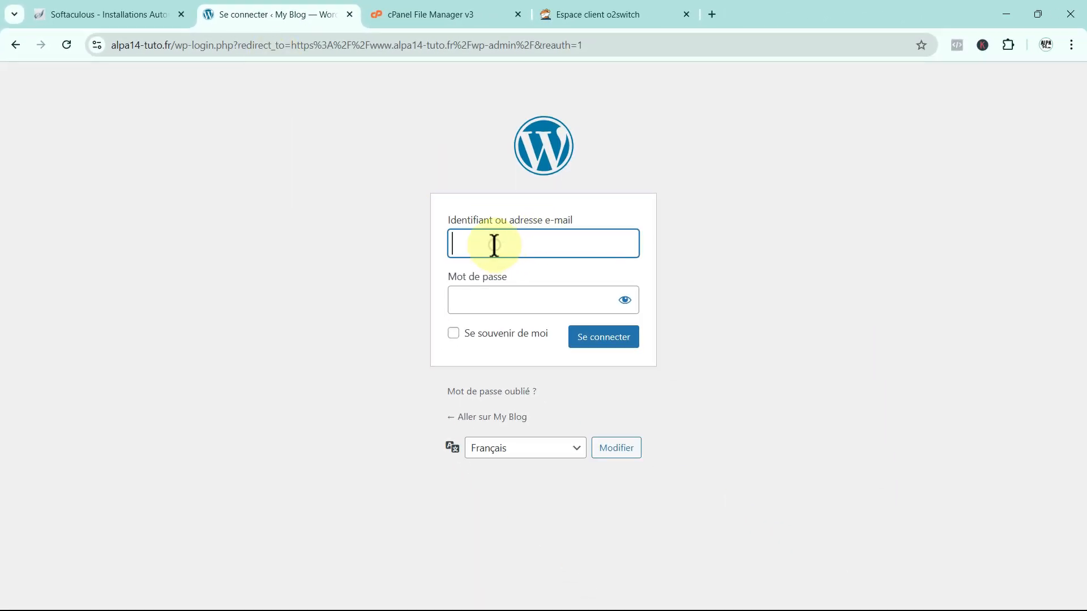
Sign in as alpa14-tuto with the account password and dismiss Chrome's save-password prompt.
click(494, 244)
text(alpa14-tuto)
click(480, 305)
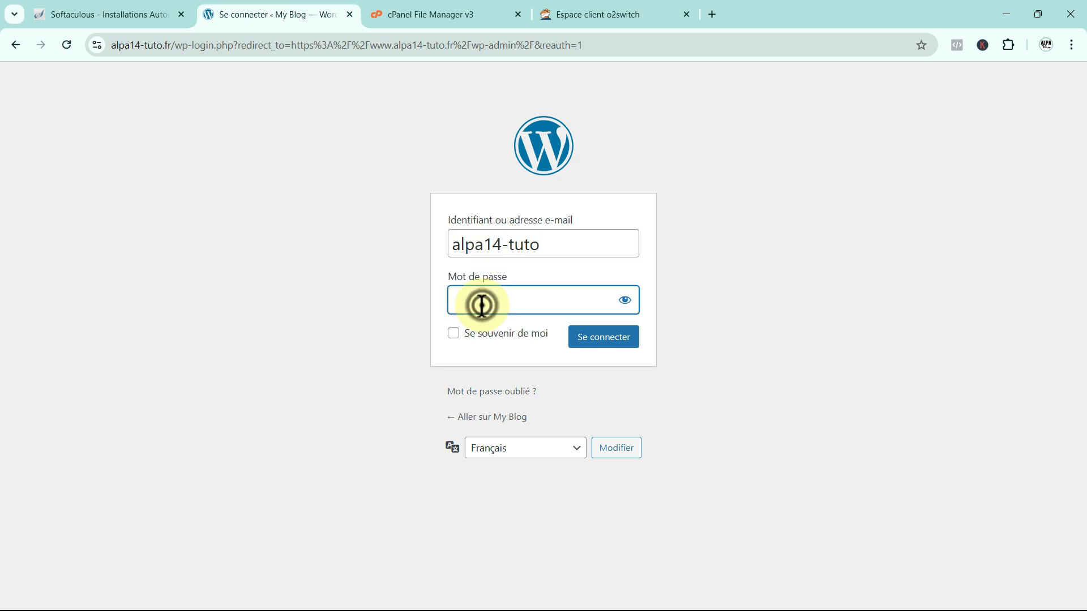
text(************)
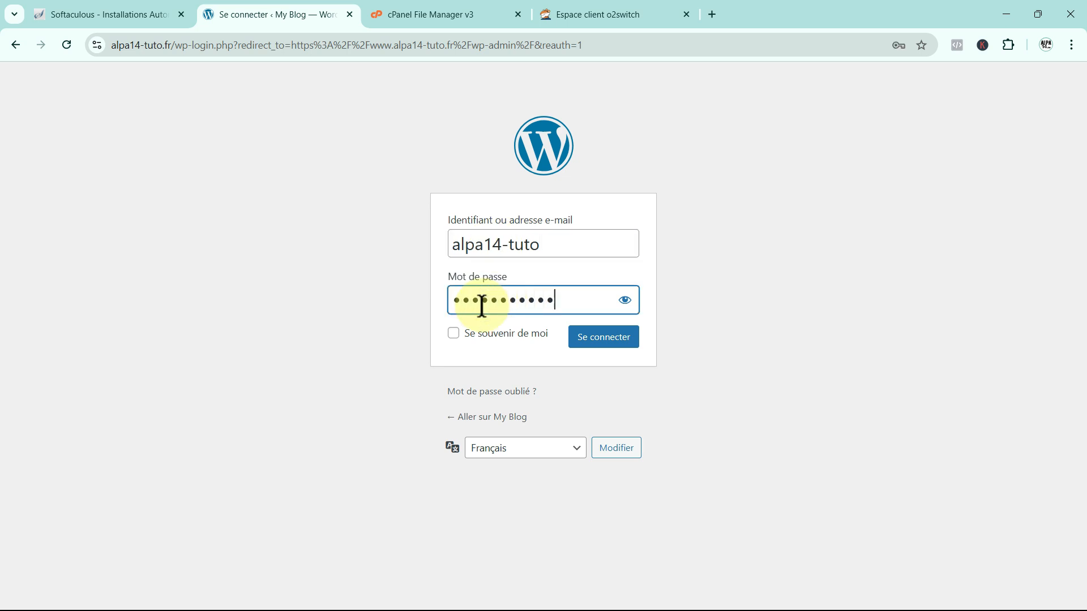
text(*****)
click(600, 344)
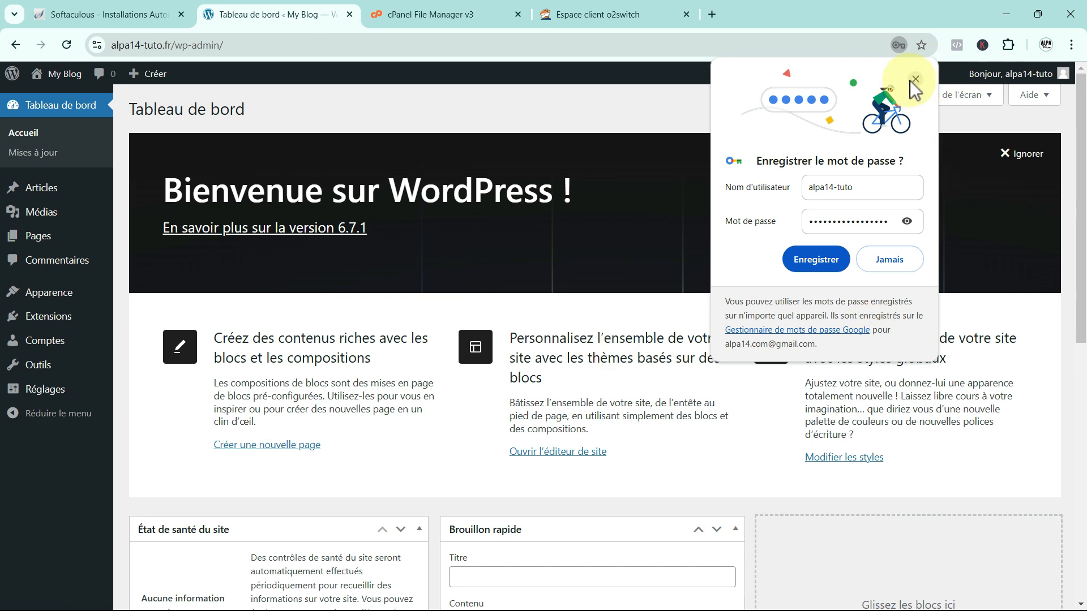
click(911, 79)
mouse_move(36, 388)
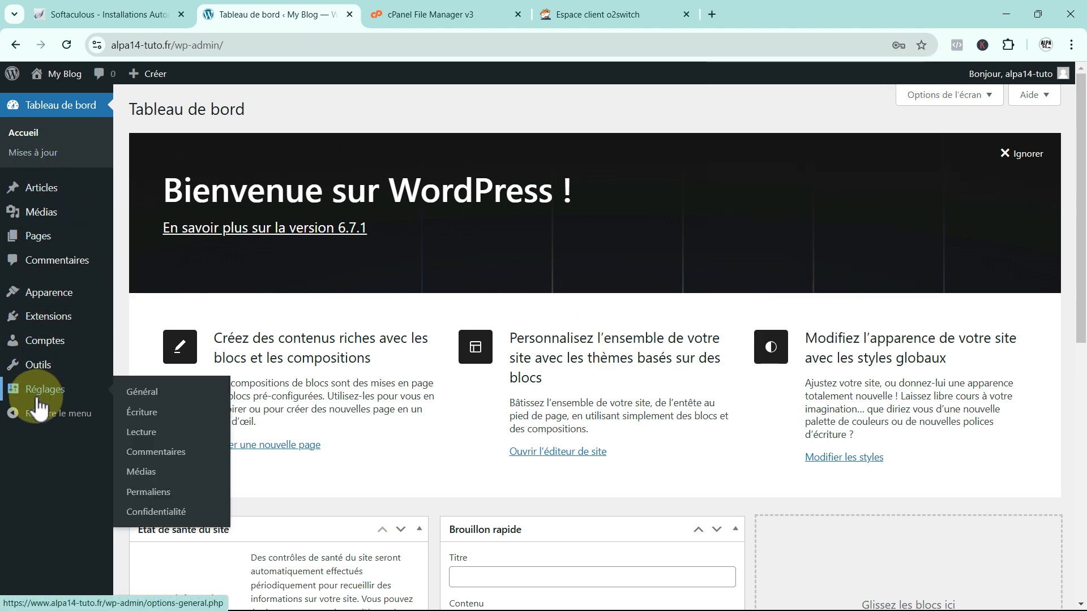